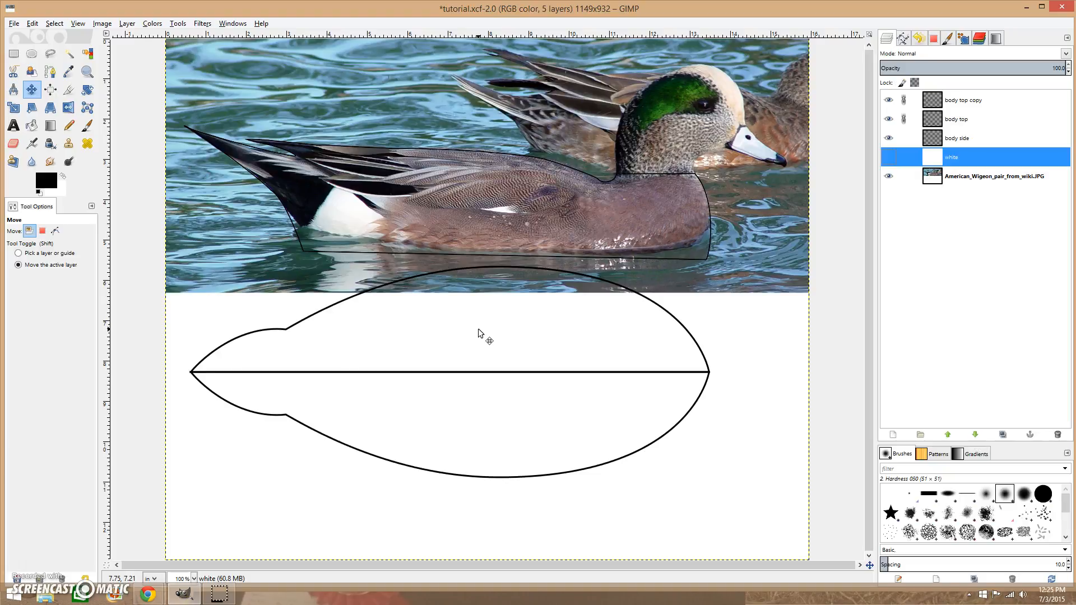
# Start a new path at the top of the front duck's bill and curve it up the forehead to the crown.
pyautogui.keyDown('ctrl'); pyautogui.scroll(3, 478, 332); pyautogui.keyUp('ctrl')
pyautogui.keyDown('ctrl'); pyautogui.scroll(-4, 478, 333); pyautogui.keyUp('ctrl')
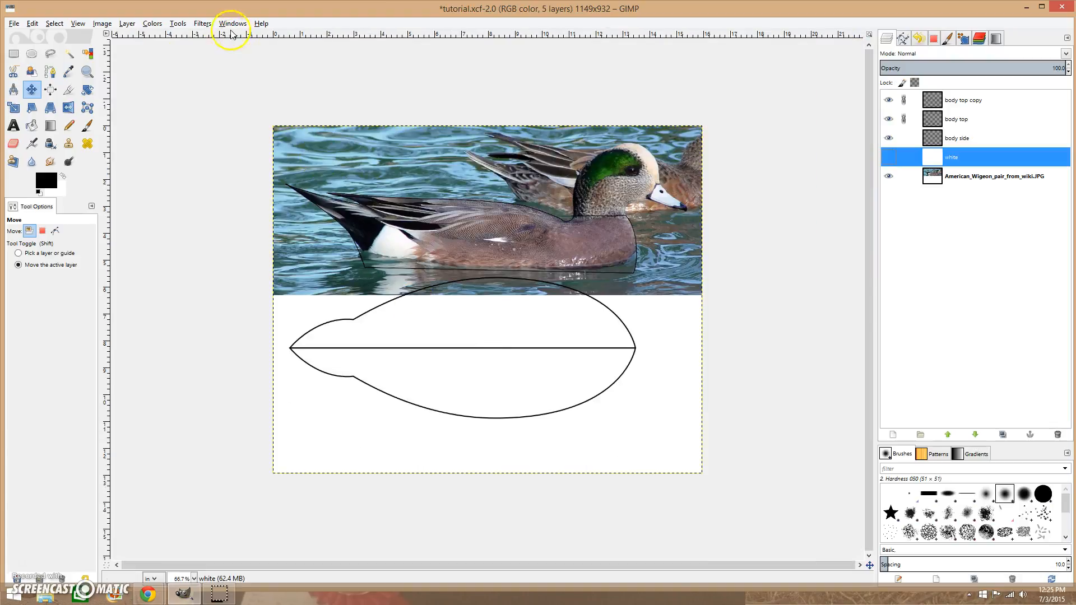
pyautogui.click(88, 72)
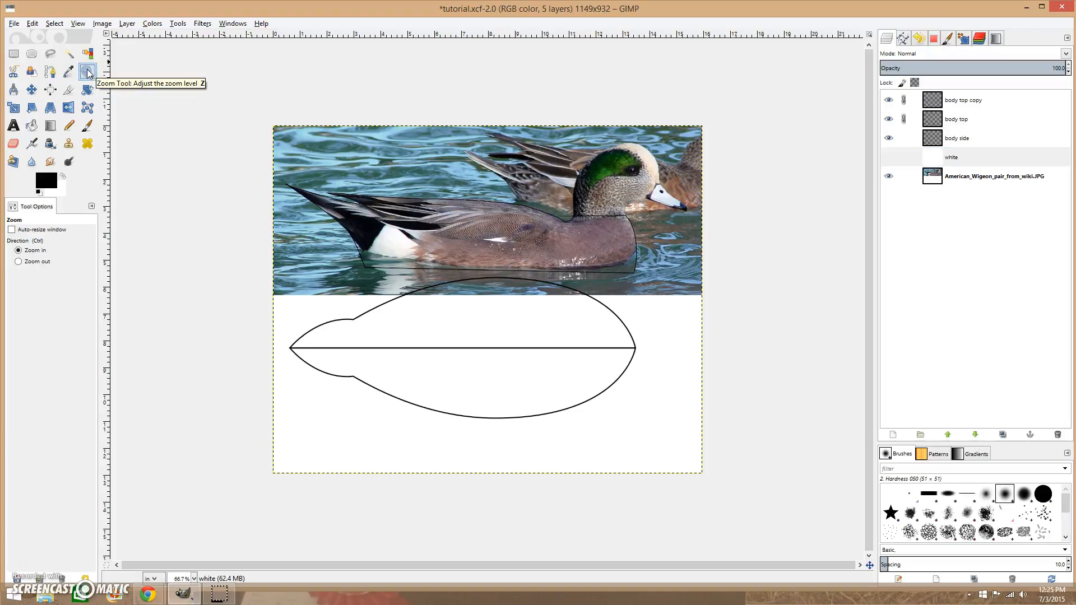
pyautogui.moveTo(553, 130); pyautogui.dragTo(691, 234)
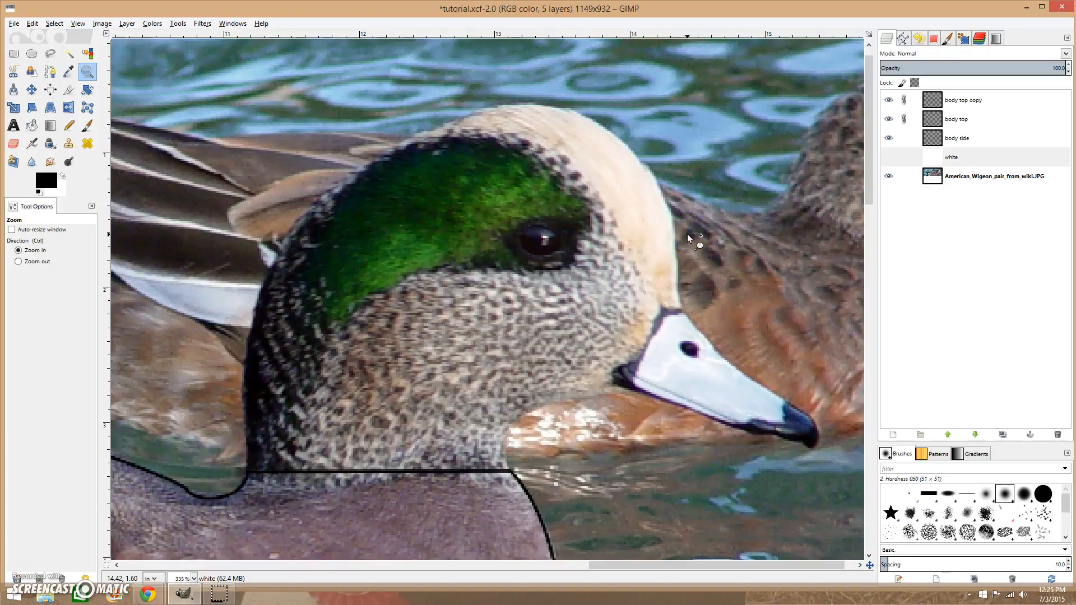
pyautogui.click(903, 38)
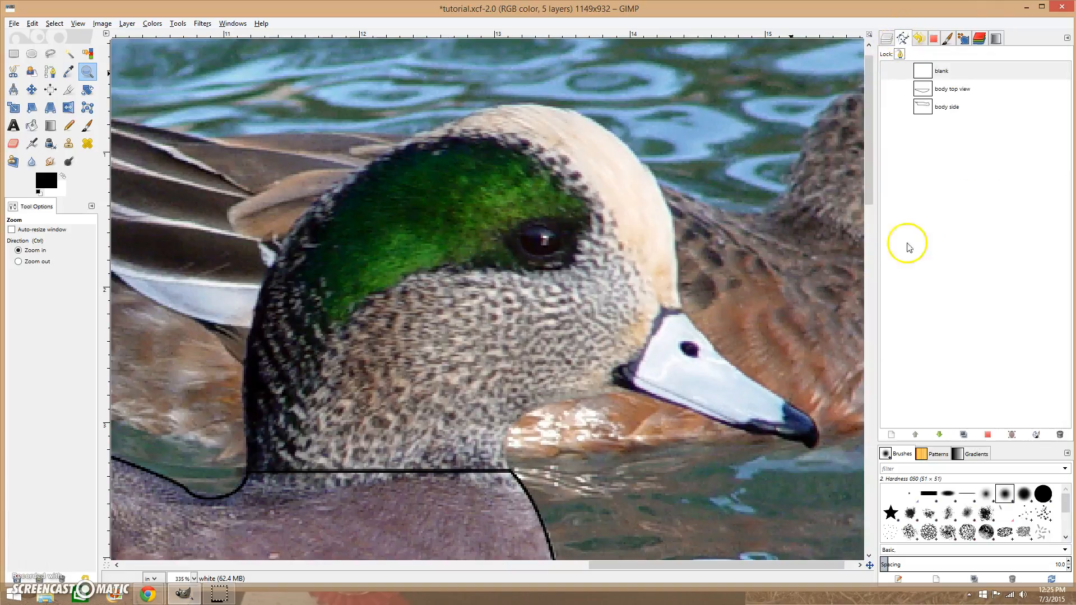
pyautogui.press('b')
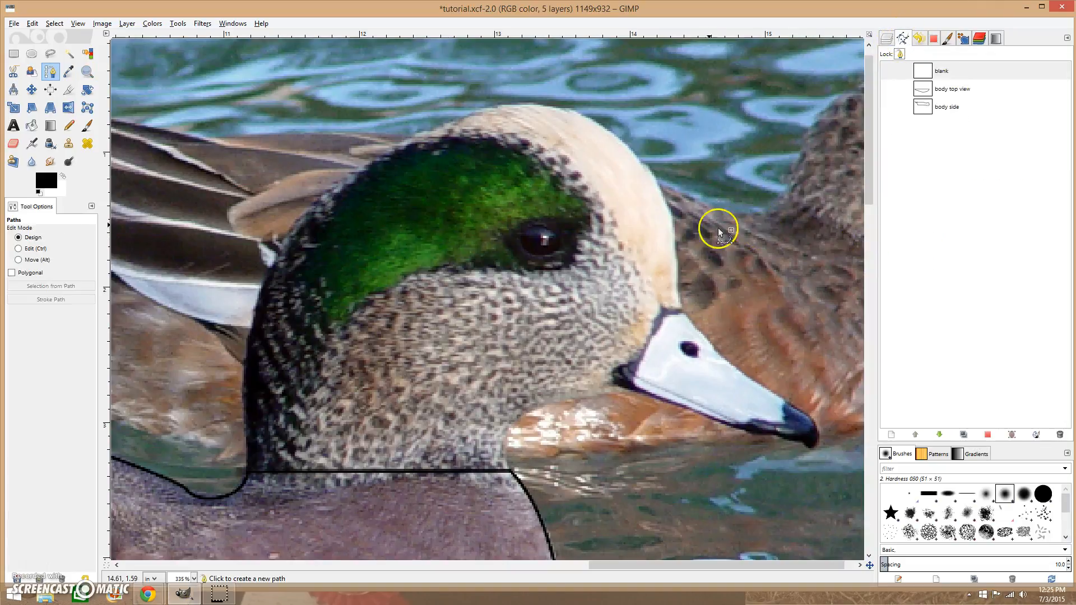
pyautogui.click(684, 307)
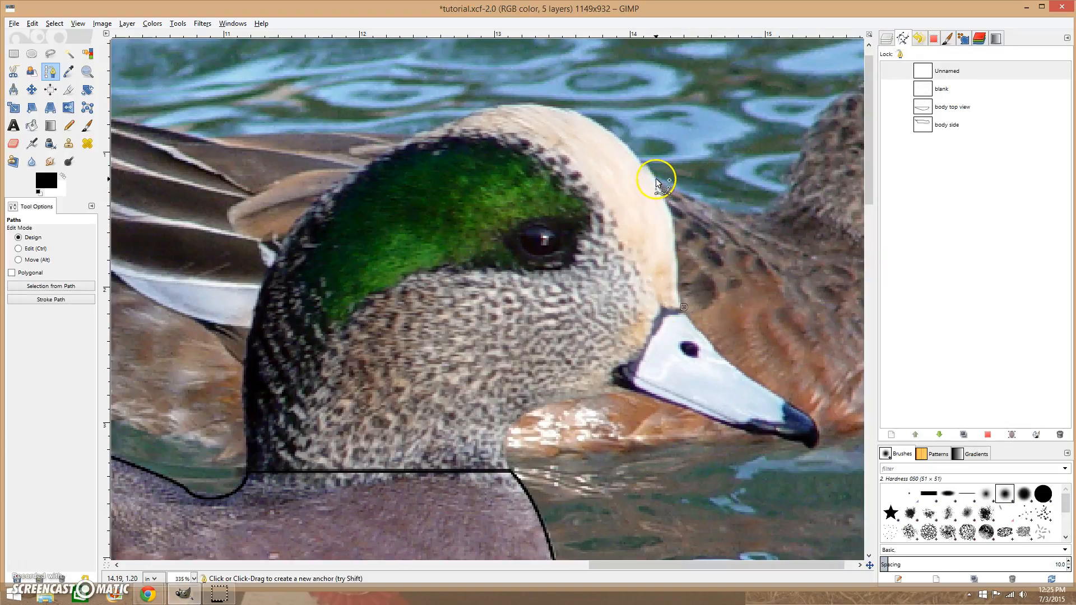
pyautogui.click(556, 106)
pyautogui.moveTo(557, 106); pyautogui.dragTo(450, 114)
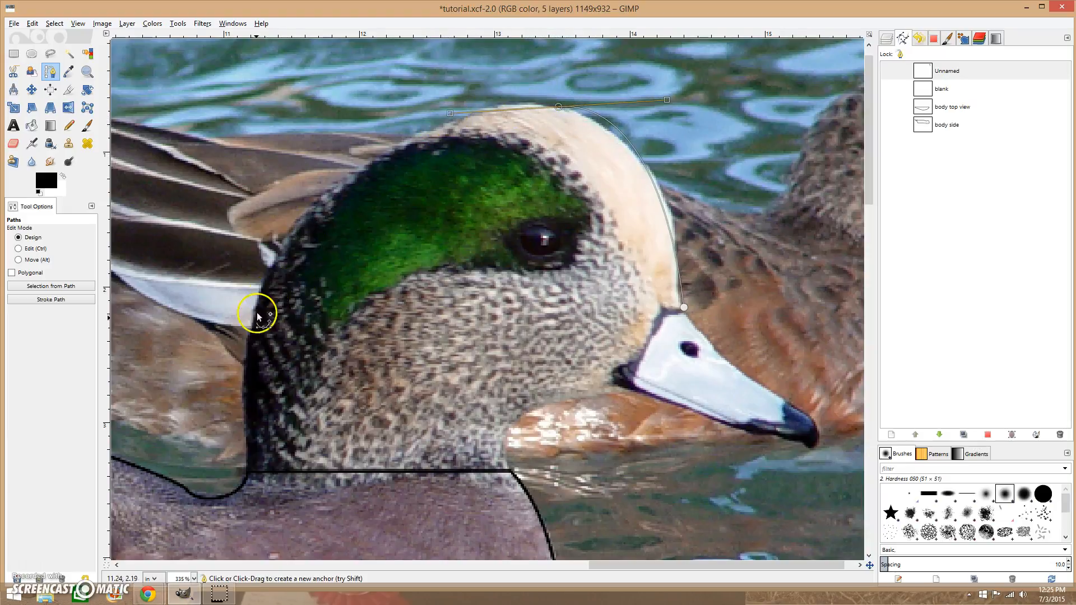
# Extend the path to the back of the neck, across the neck base and under the chin to the bill's lower corner.
pyautogui.moveTo(248, 469); pyautogui.dragTo(301, 465)
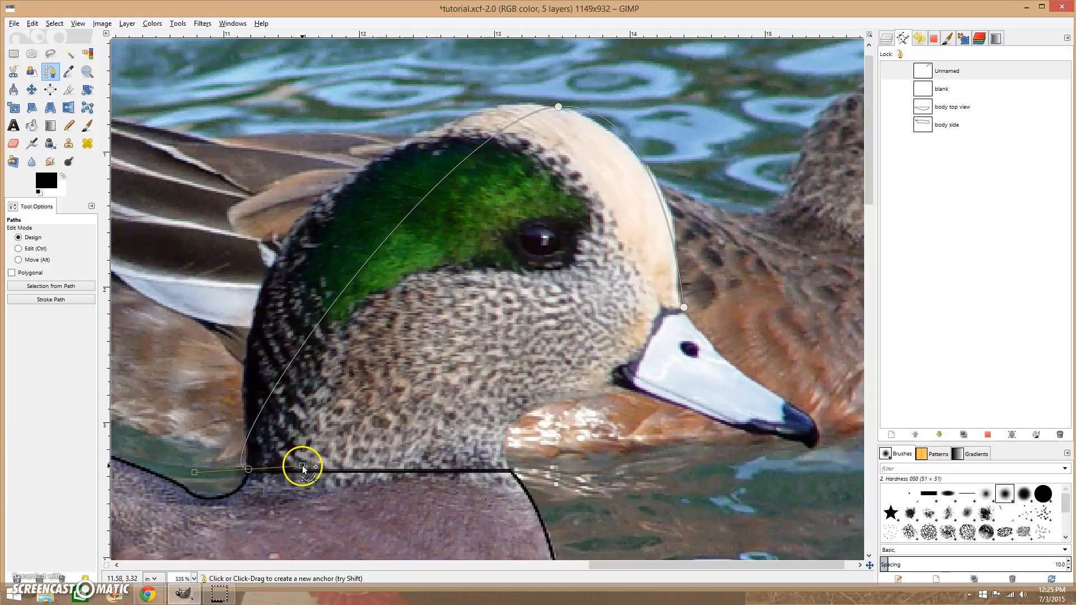
pyautogui.click(512, 474)
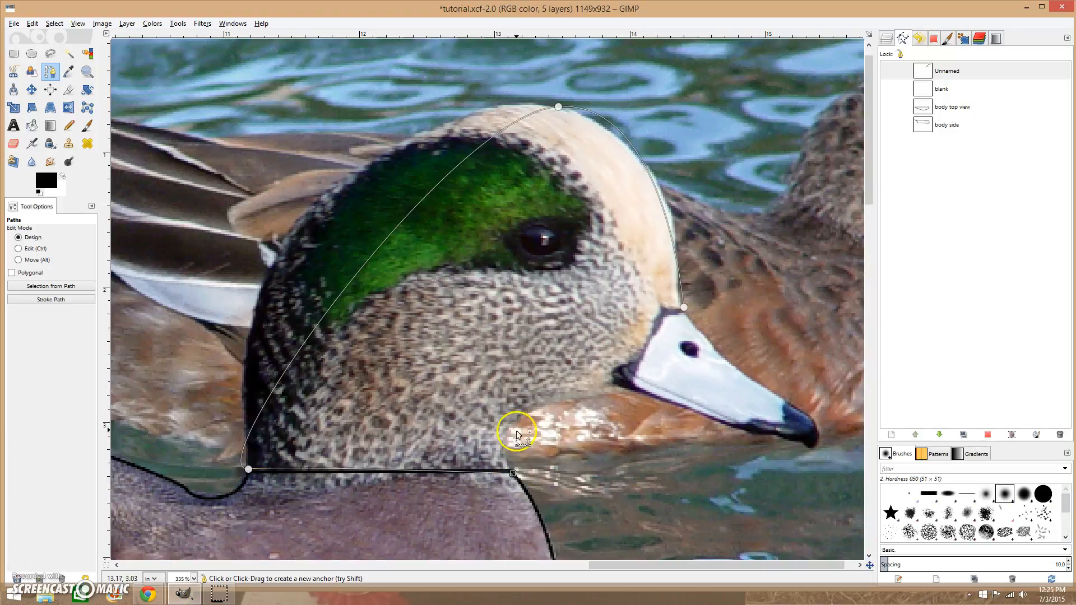
pyautogui.moveTo(523, 415); pyautogui.dragTo(549, 416)
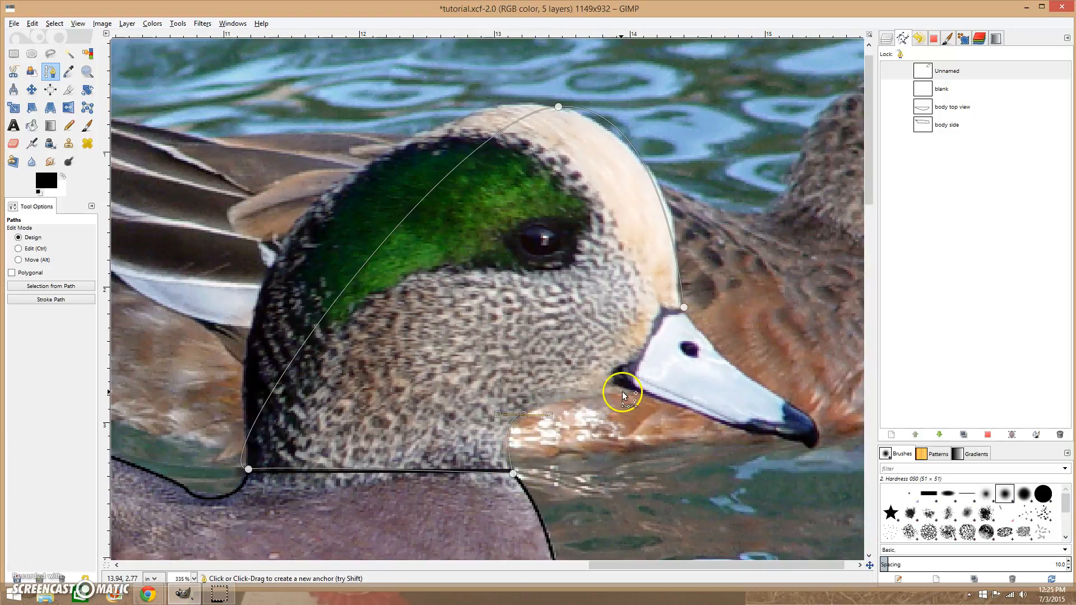
pyautogui.moveTo(629, 392); pyautogui.dragTo(642, 394)
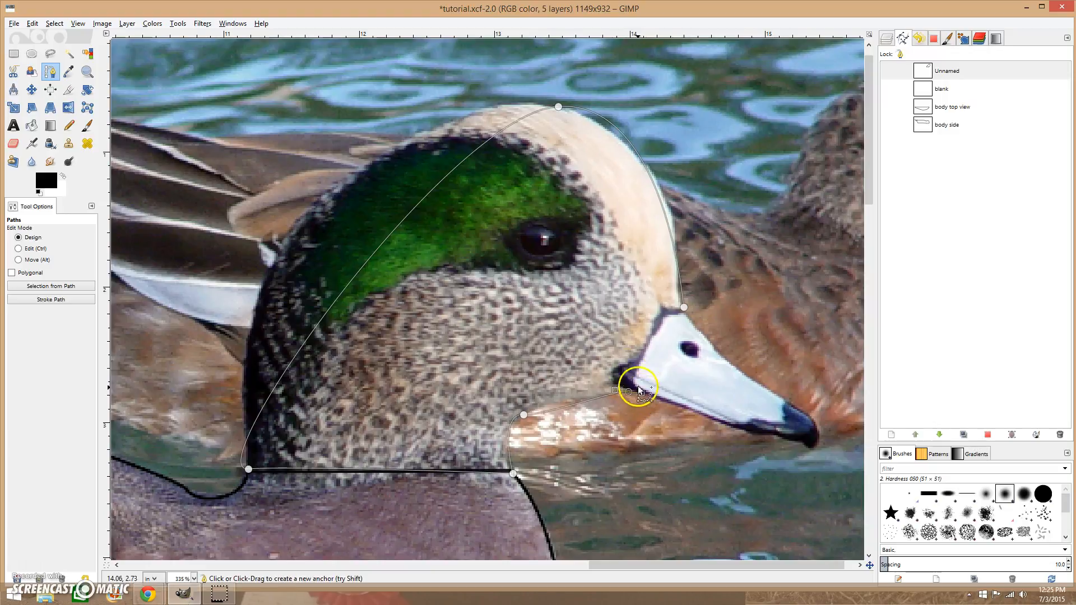
# Reshape the path's curves along the back of the head and the crown to follow the duck's outline.
pyautogui.moveTo(390, 238); pyautogui.dragTo(294, 236)
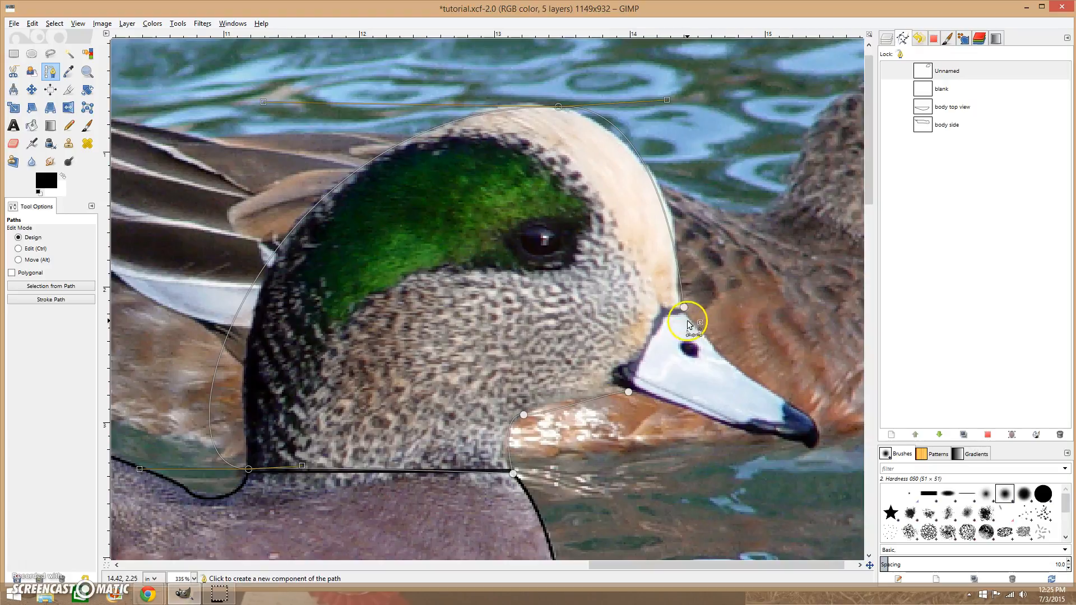
pyautogui.moveTo(140, 469); pyautogui.dragTo(225, 355)
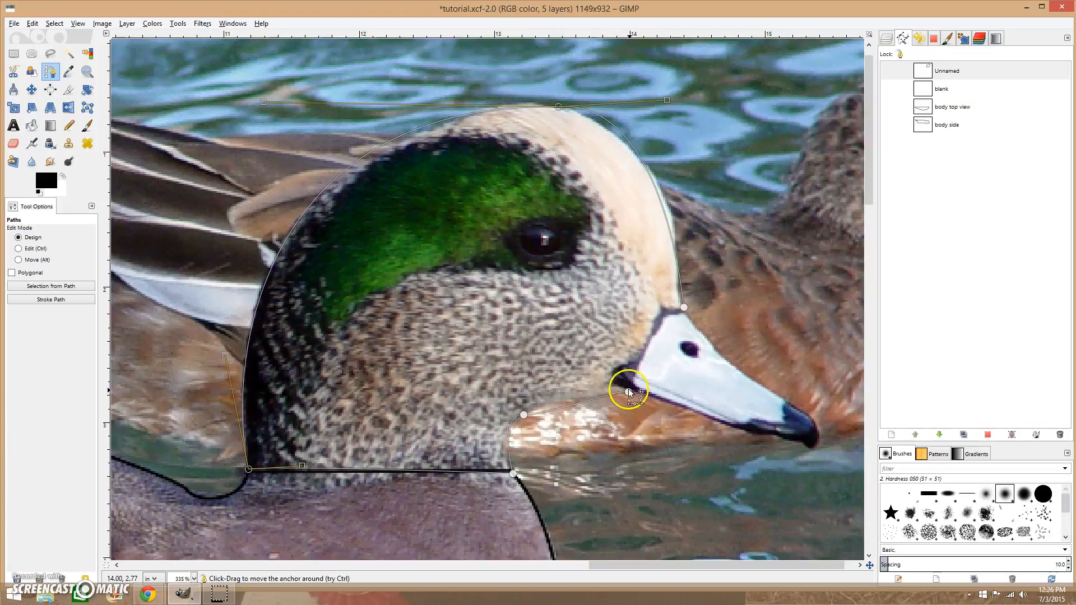
pyautogui.moveTo(666, 100); pyautogui.dragTo(683, 132)
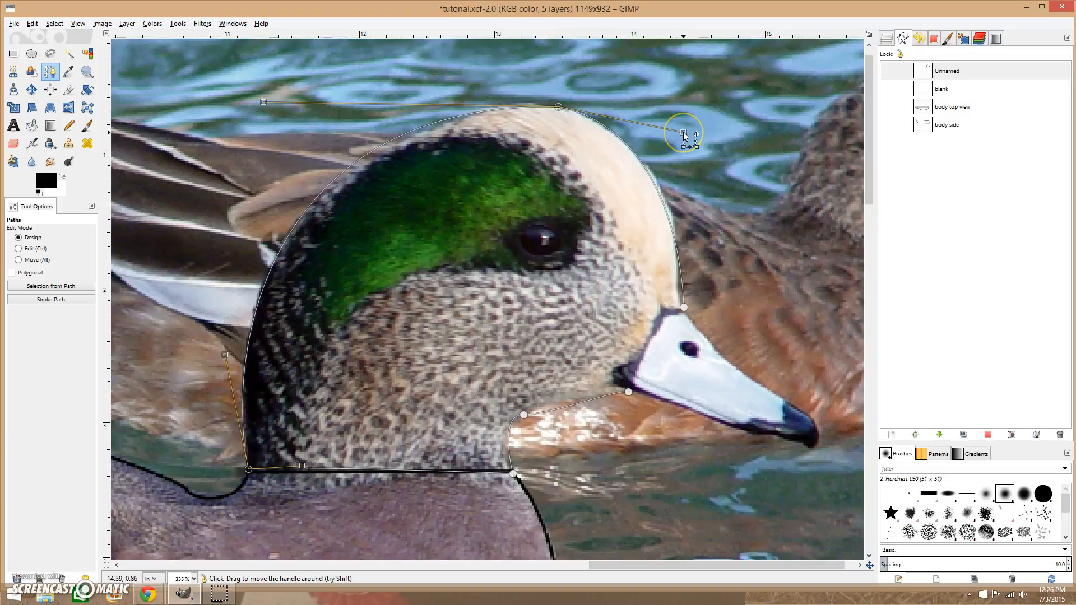
# Insert an anchor in the forehead curve just above the bill and adjust its position and handle to match the photo.
pyautogui.click(678, 278)
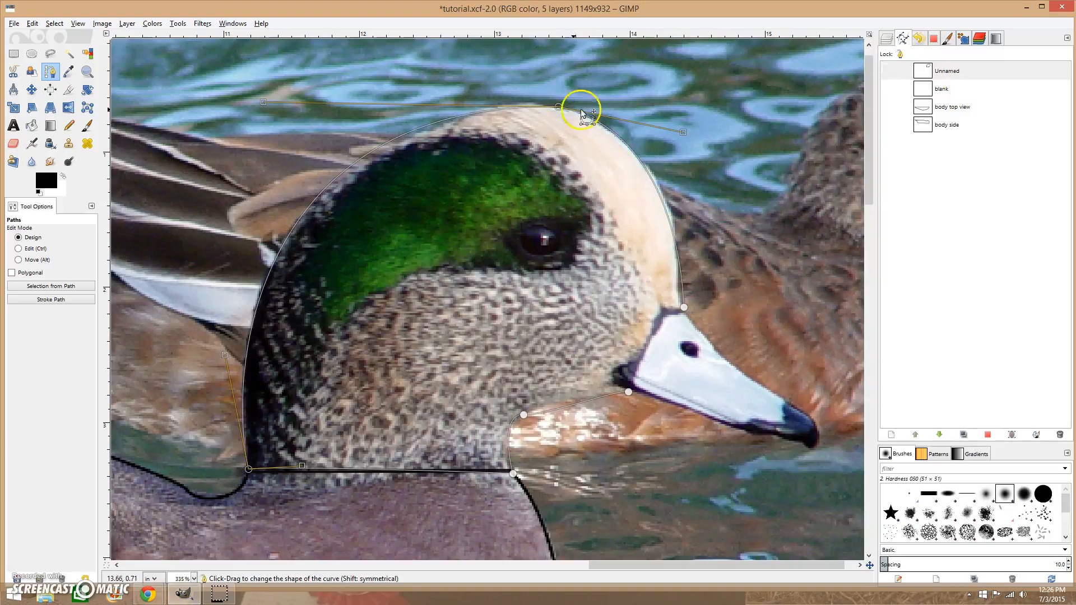
pyautogui.press('ctrl')
pyautogui.keyDown('ctrl'); pyautogui.click(680, 262); pyautogui.keyUp('ctrl')
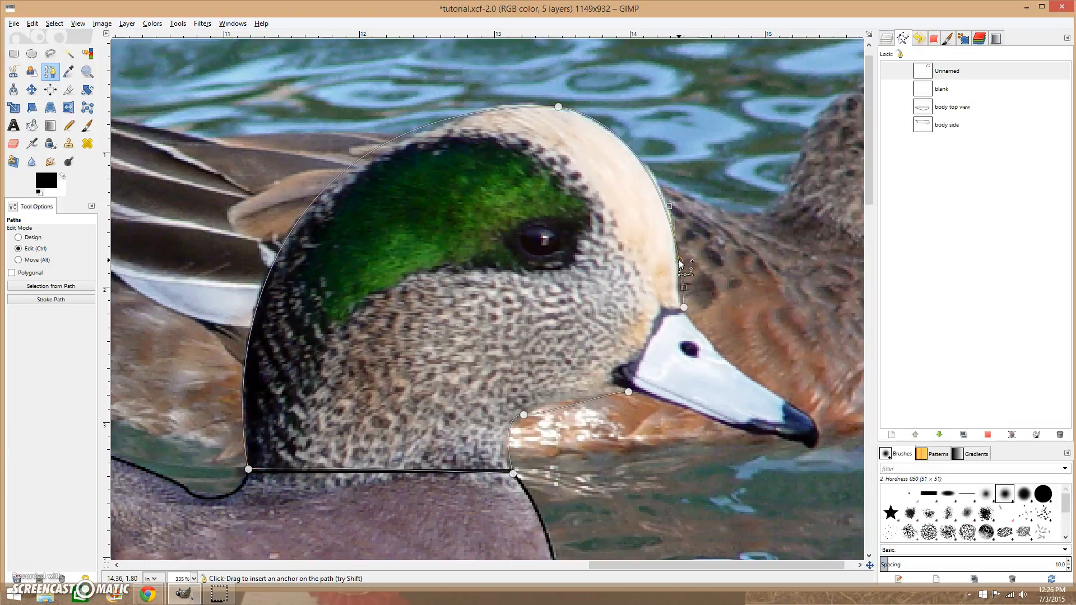
pyautogui.moveTo(678, 262); pyautogui.dragTo(676, 268)
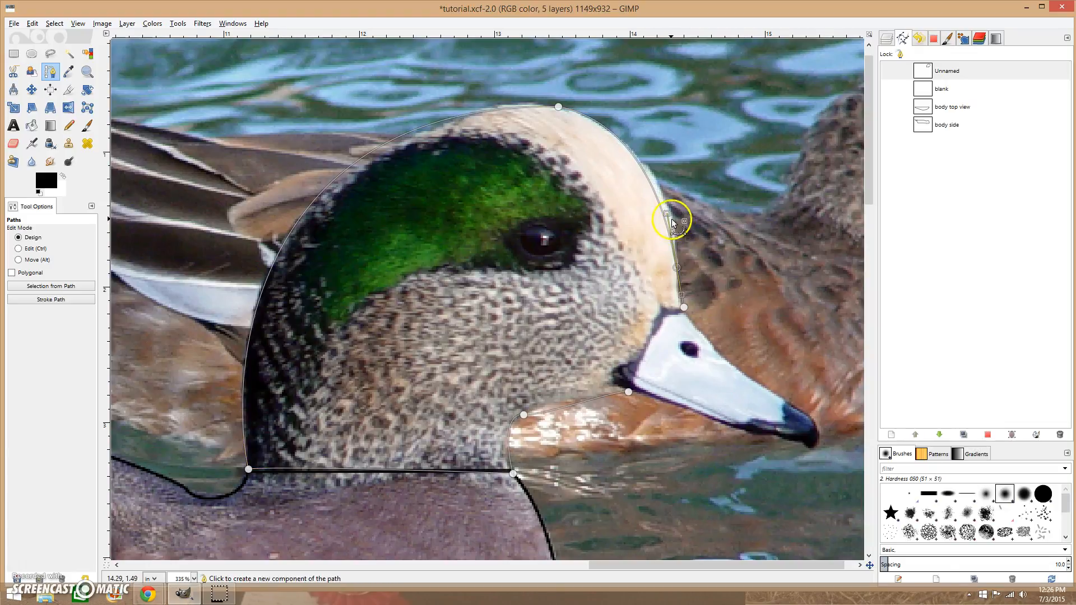
pyautogui.moveTo(668, 214); pyautogui.dragTo(687, 221)
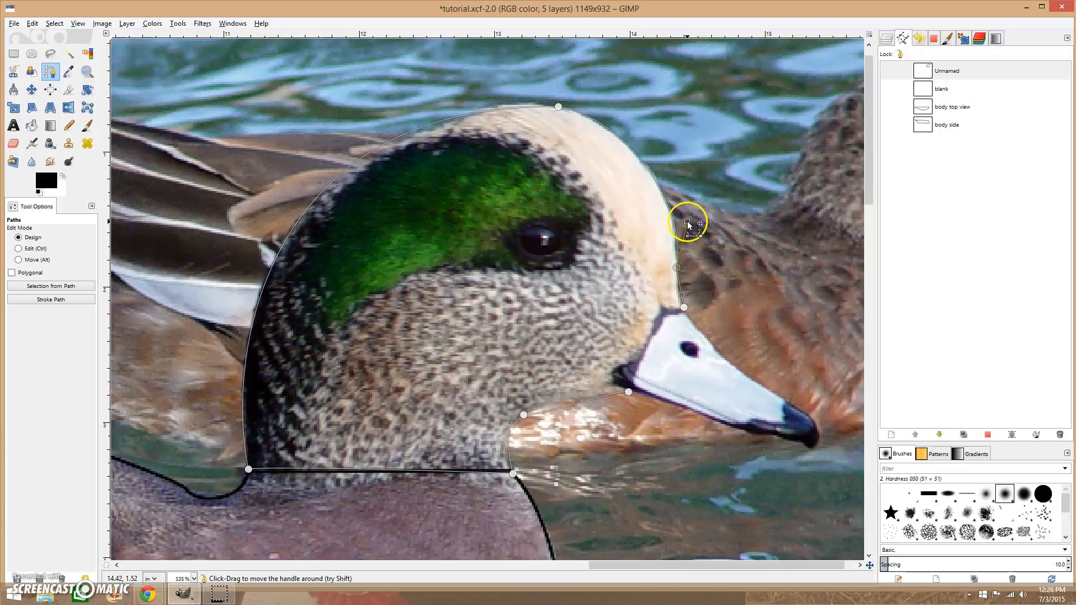
pyautogui.moveTo(676, 269); pyautogui.dragTo(677, 275)
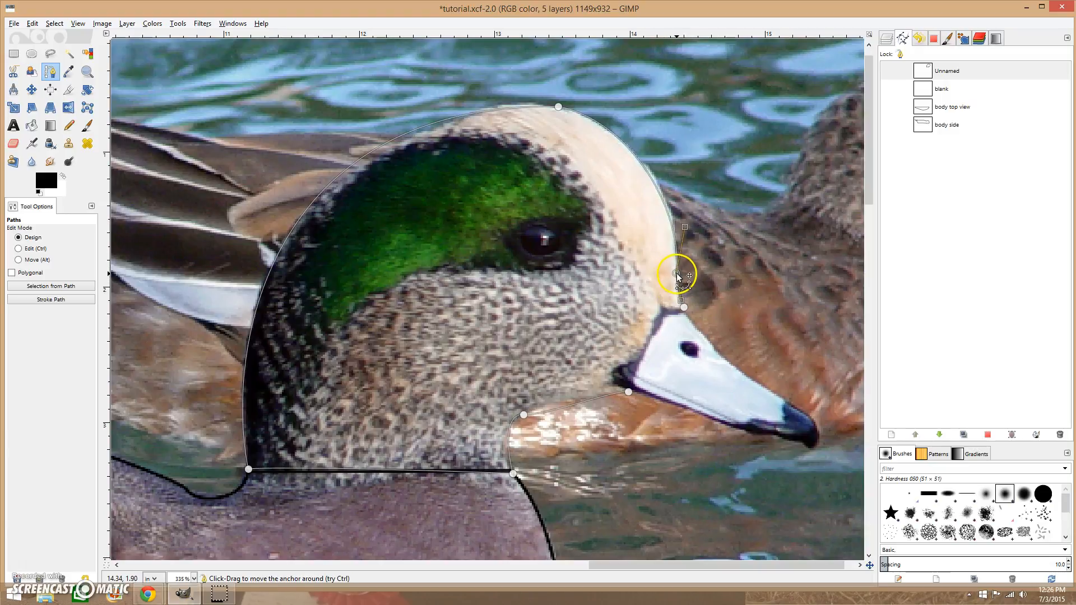
pyautogui.moveTo(686, 228); pyautogui.dragTo(688, 218)
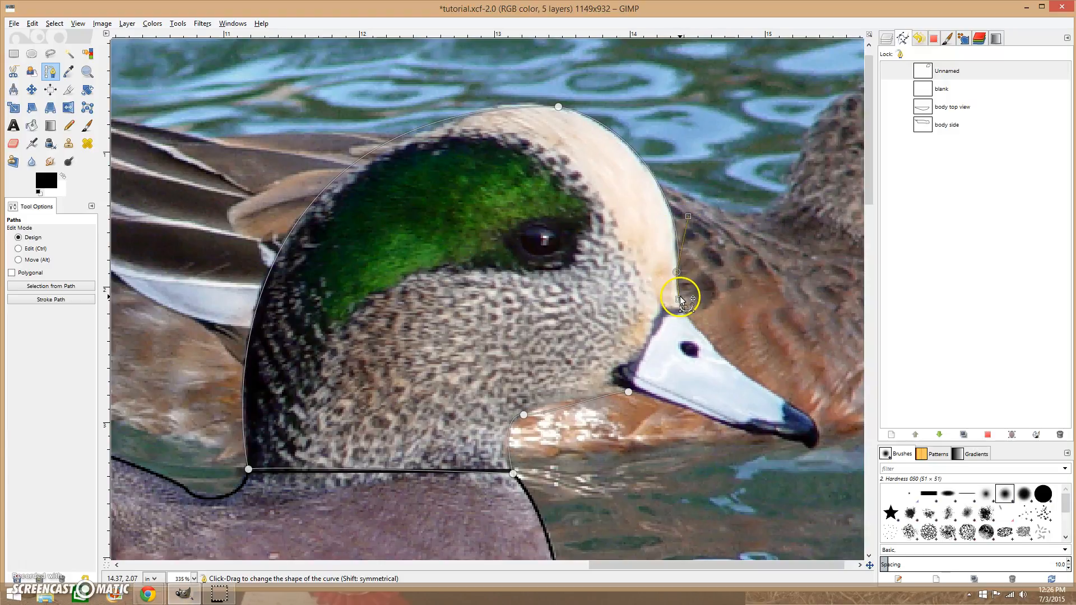
pyautogui.moveTo(689, 217); pyautogui.dragTo(686, 218)
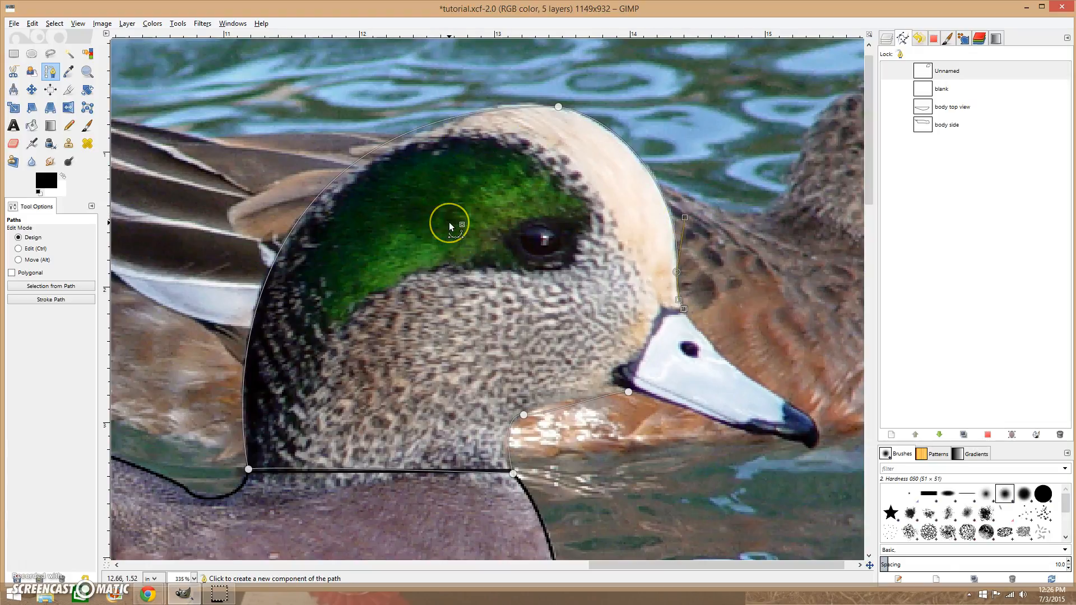
# Rename the unnamed path to "head outline" and move it below the body side path.
pyautogui.click(948, 71)
pyautogui.doubleClick(949, 71)
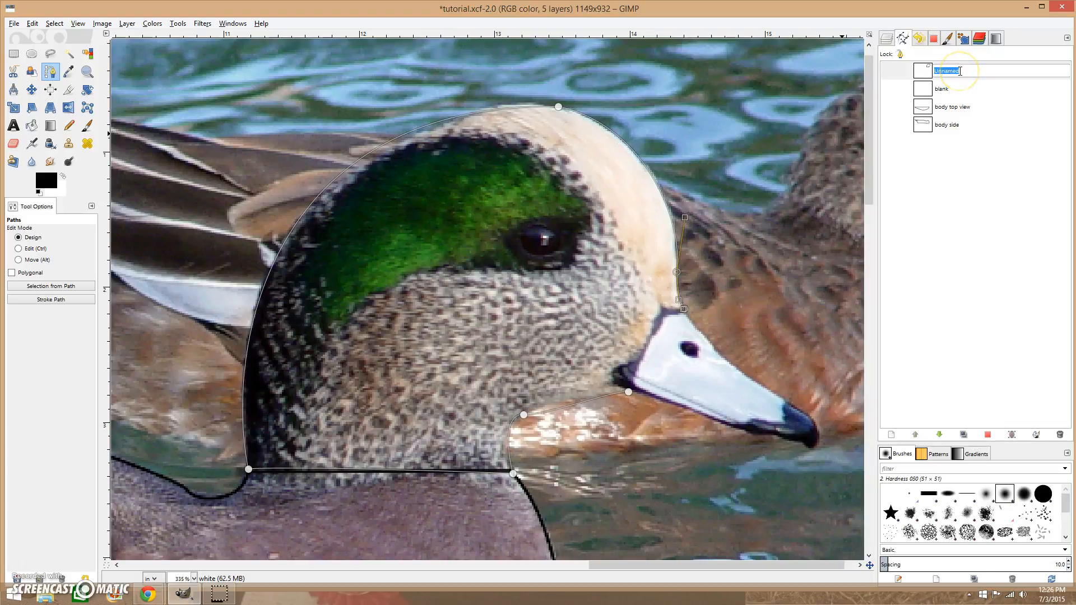
pyautogui.write('head outline')
pyautogui.press('Return')
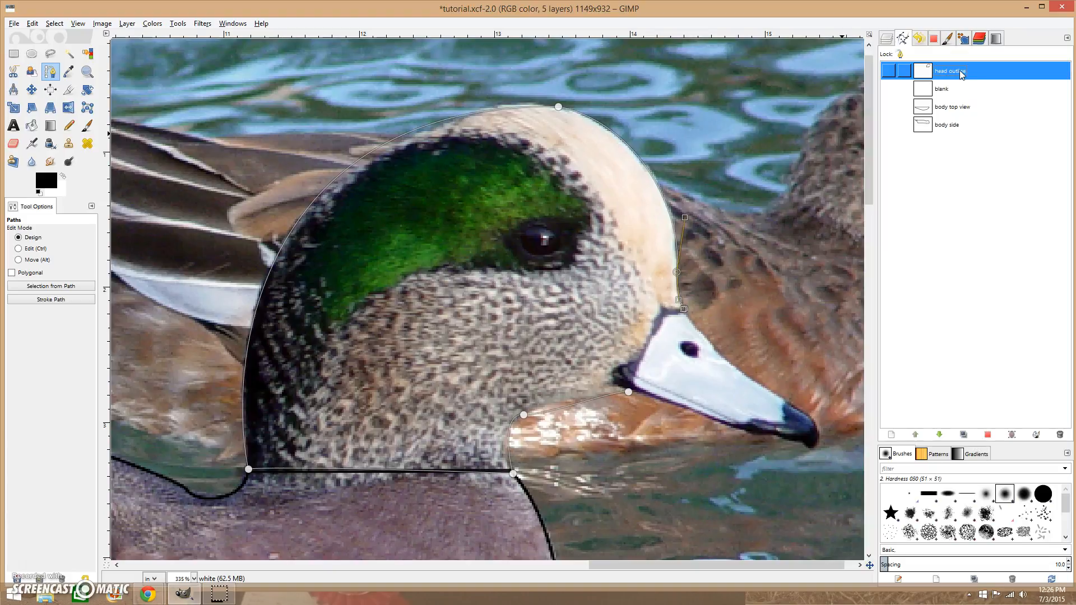
pyautogui.moveTo(955, 73); pyautogui.dragTo(968, 138)
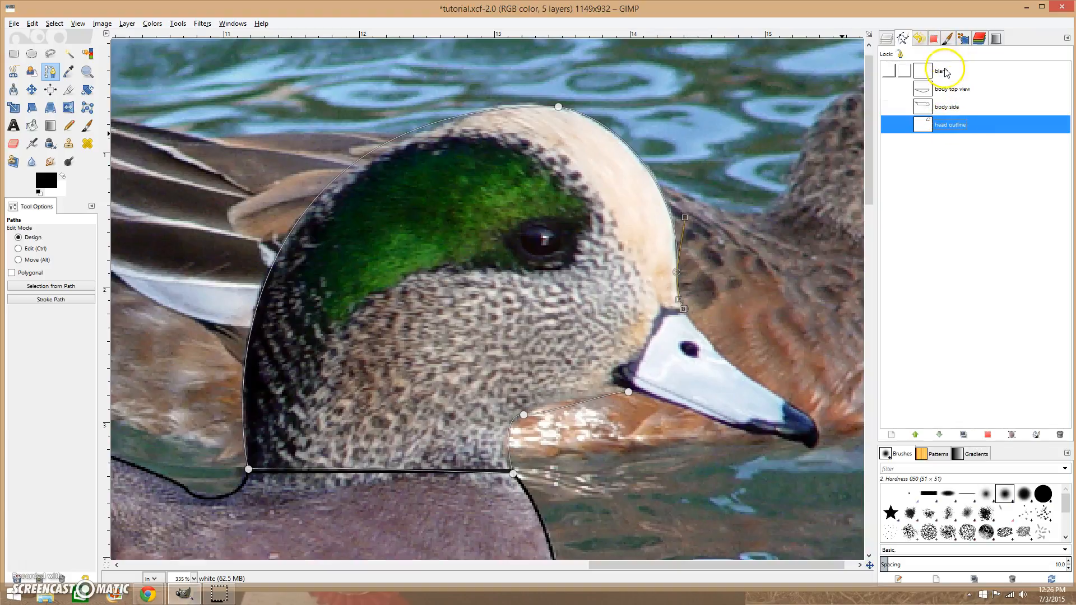
# Create an empty divider path named "==== head side profile =====" above the head outline path.
pyautogui.click(891, 435)
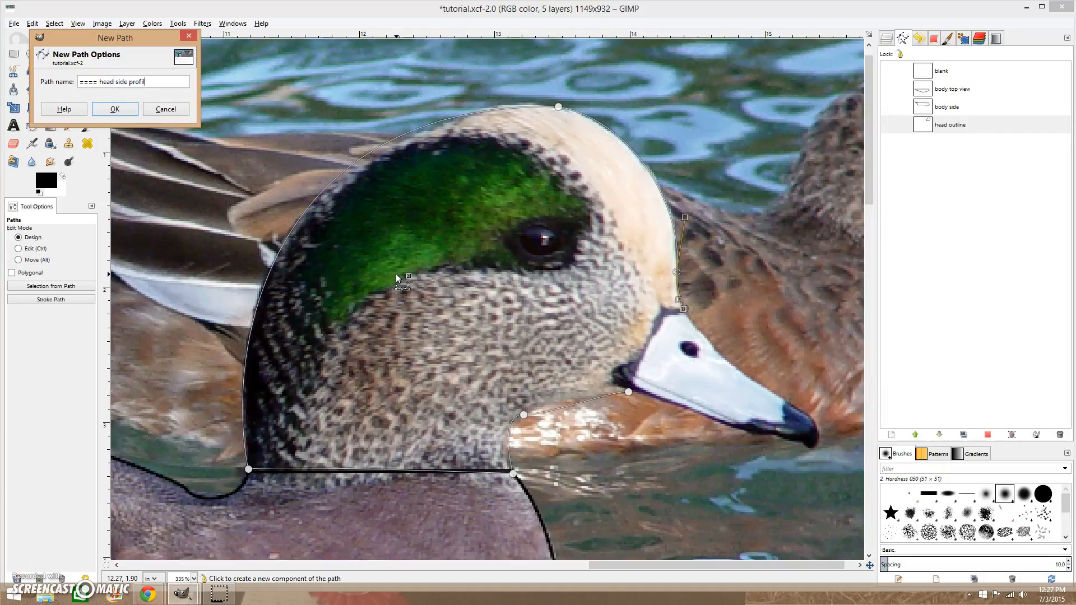
pyautogui.write('==== head side profile =====')
pyautogui.press('Return')
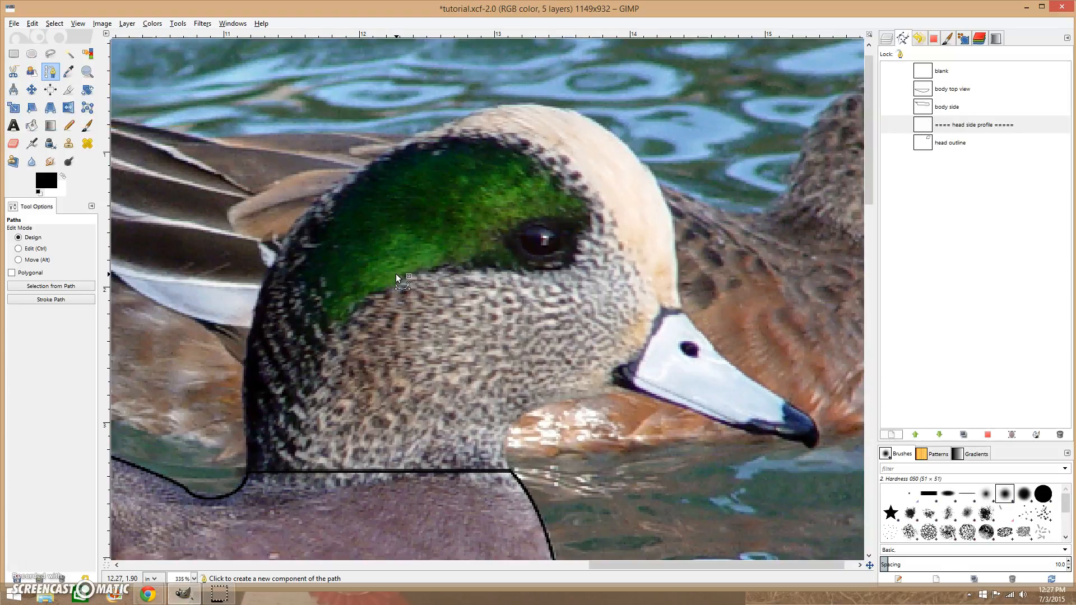
# Make the head outline path visible and ready the Paths tool for drawing a separate path.
pyautogui.click(953, 143)
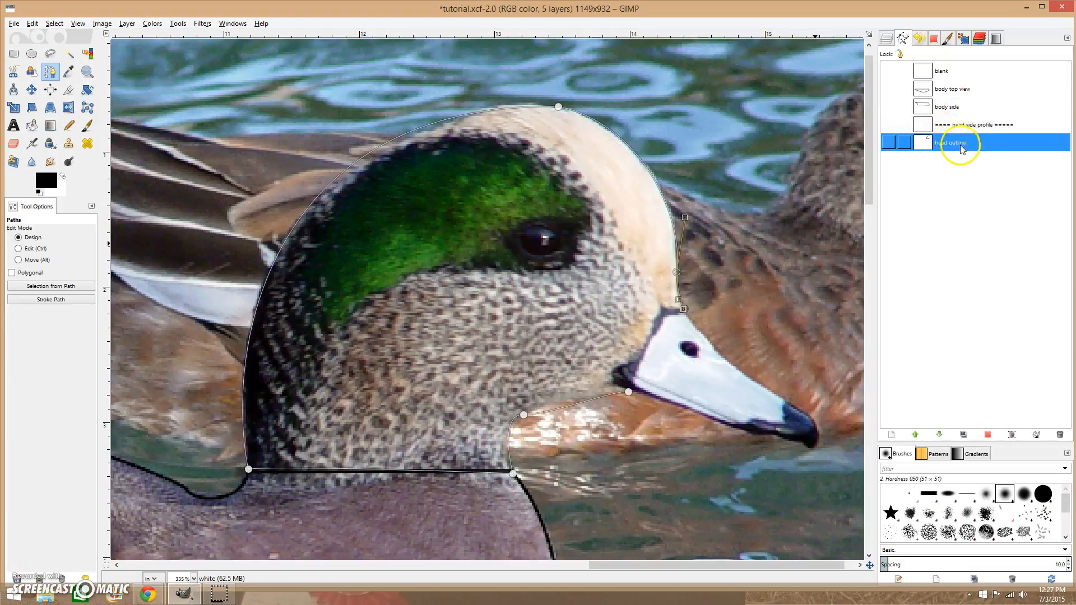
pyautogui.click(960, 133)
pyautogui.click(957, 143)
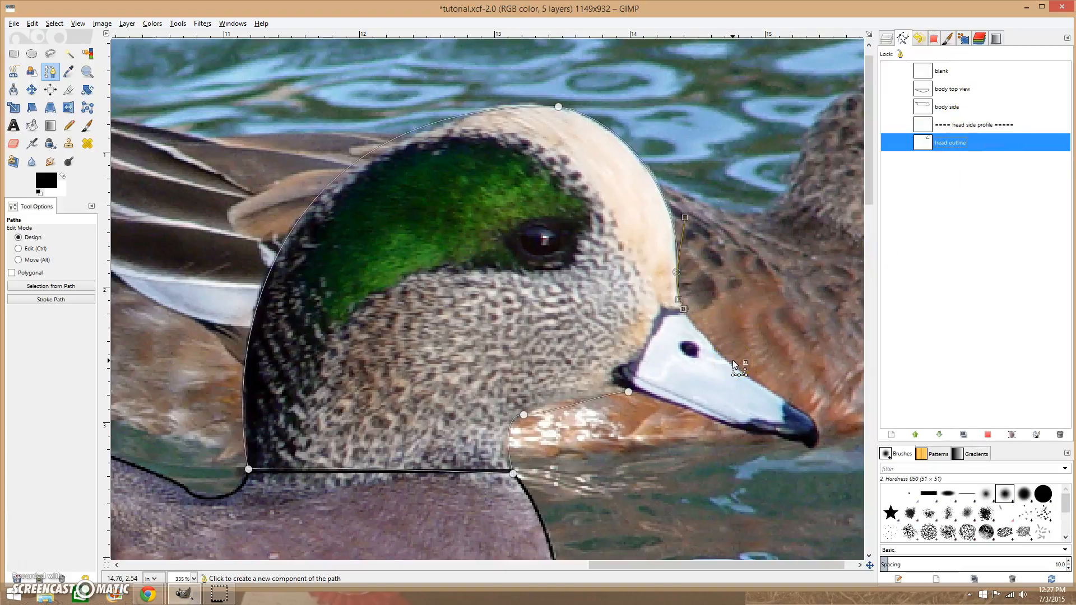
pyautogui.click(889, 143)
pyautogui.click(629, 392)
pyautogui.press('b')
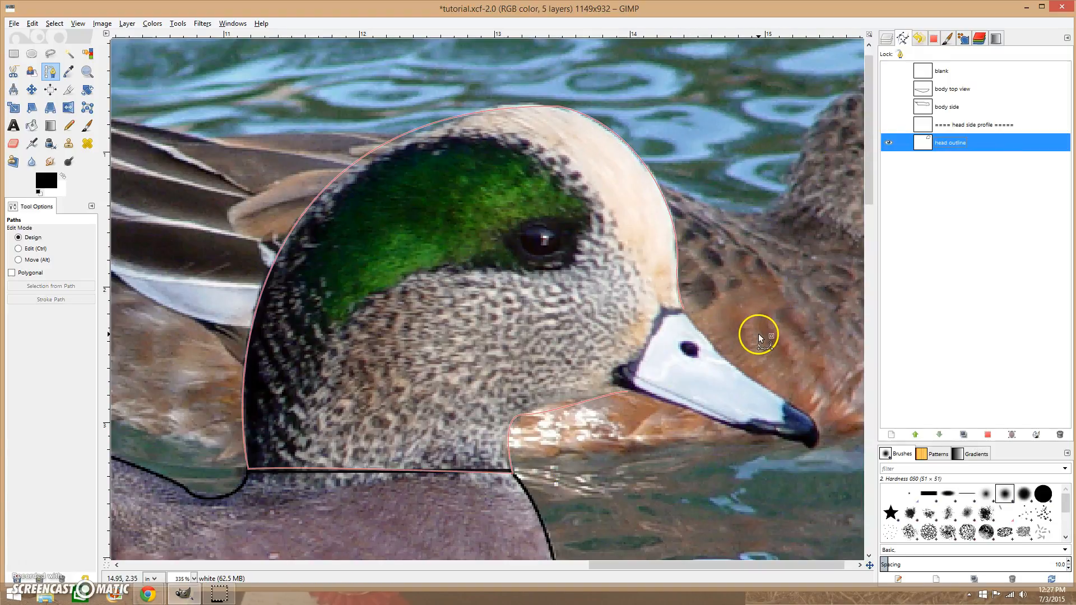
# Start a new path at the top of the bill and trace its upper edge around the tip to the underside.
pyautogui.click(682, 311)
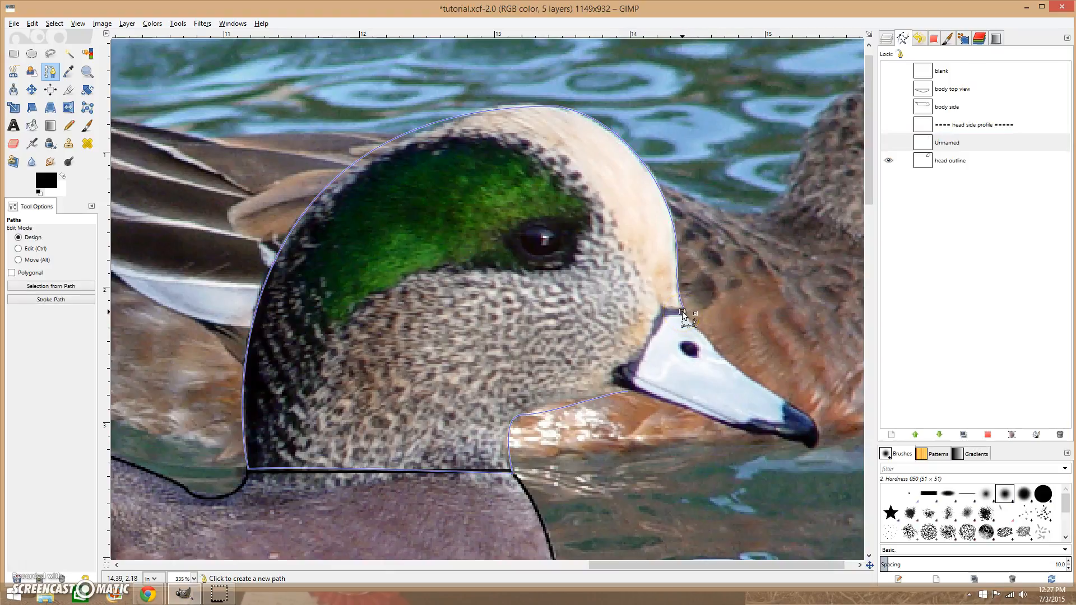
pyautogui.moveTo(682, 312); pyautogui.dragTo(688, 316)
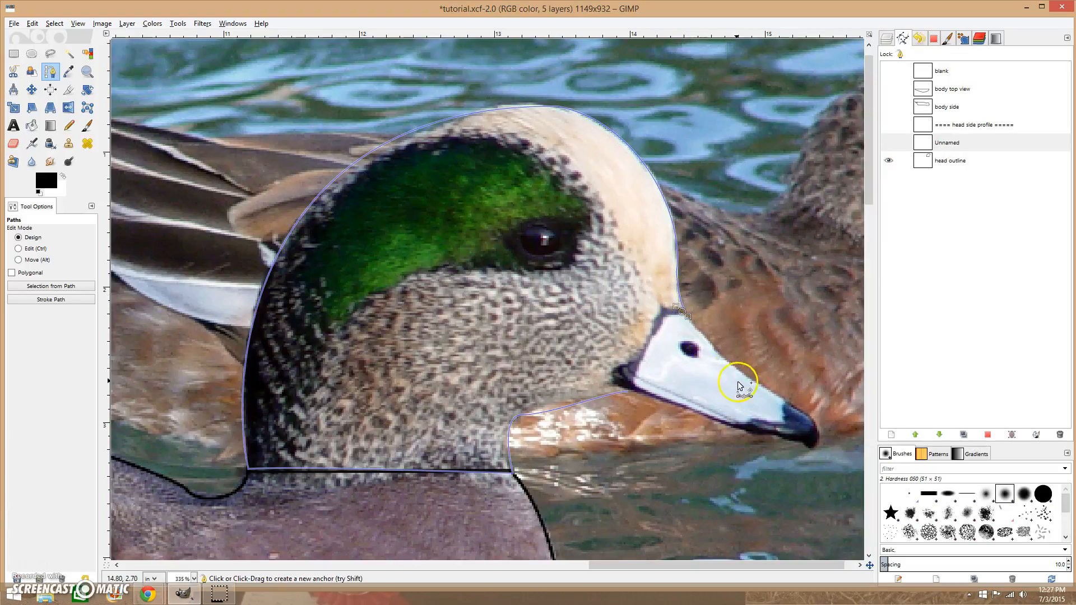
pyautogui.click(725, 358)
pyautogui.moveTo(818, 430); pyautogui.dragTo(745, 436)
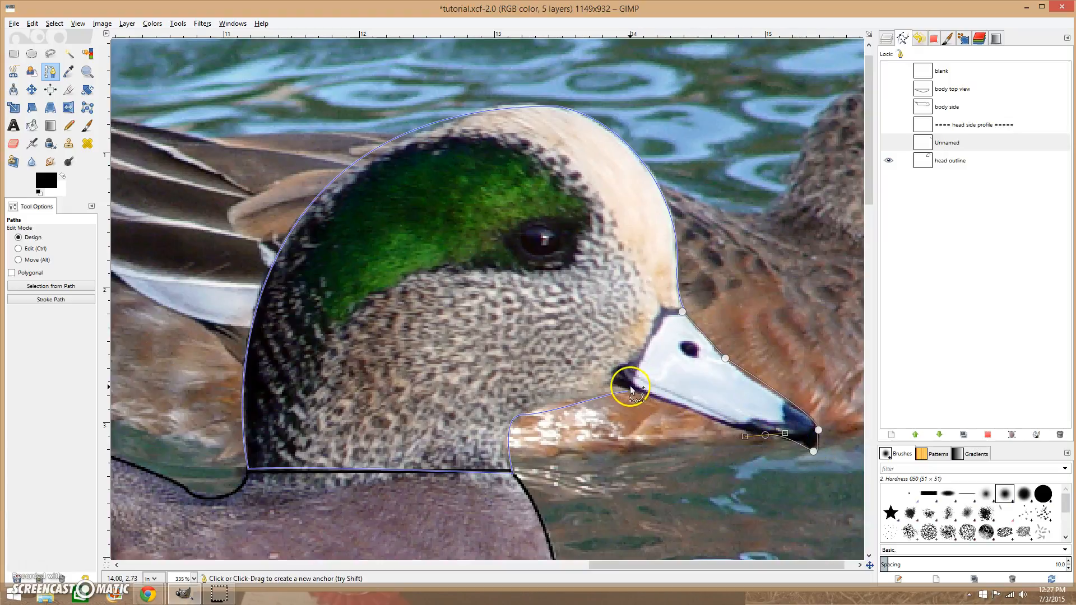
# Continue the bill path along the underside and up the bill's rear edge, and close it at the starting anchor.
pyautogui.moveTo(621, 371); pyautogui.dragTo(630, 359)
pyautogui.click(659, 298)
pyautogui.moveTo(659, 299); pyautogui.dragTo(648, 290)
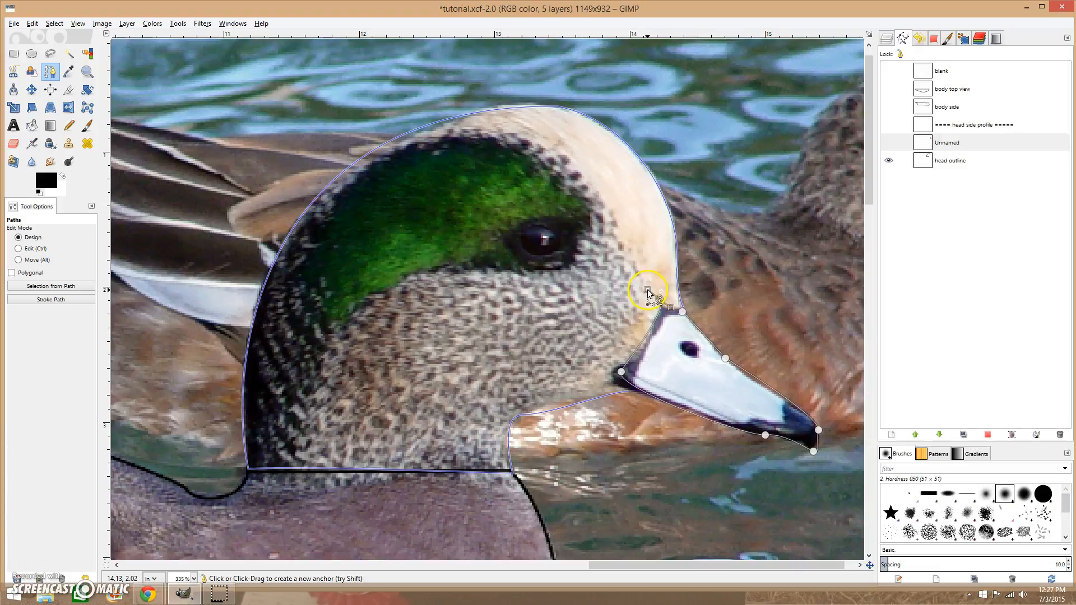
pyautogui.press('ctrl')
pyautogui.keyDown('ctrl'); pyautogui.click(683, 311); pyautogui.keyUp('ctrl')
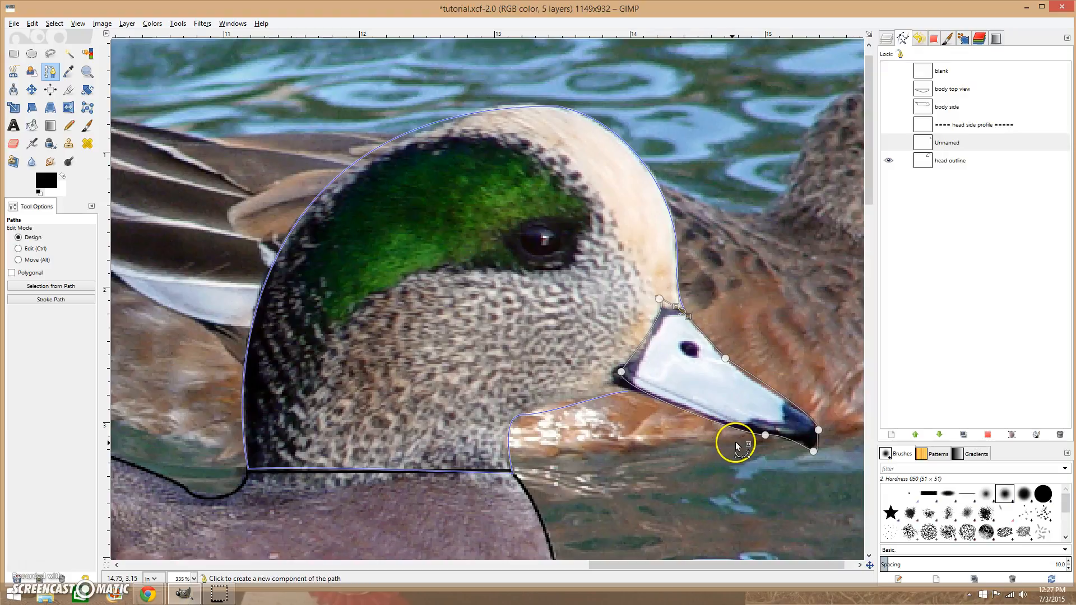
pyautogui.scroll(3, 735, 442)
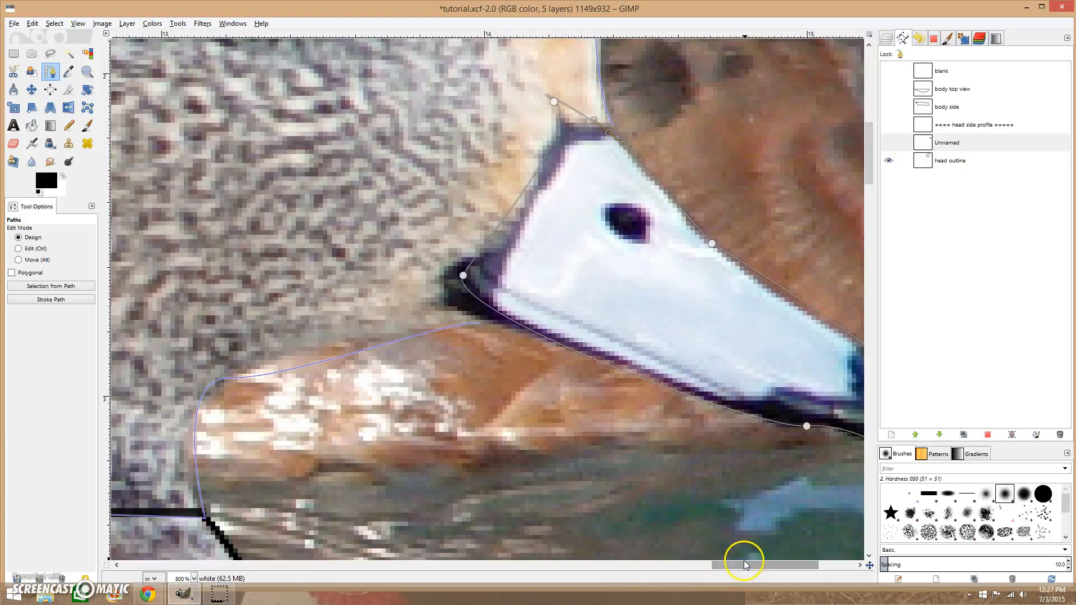
# Reposition the two anchors at the bill's tip so the path follows the rounded black nail.
pyautogui.moveTo(744, 565); pyautogui.dragTo(773, 564)
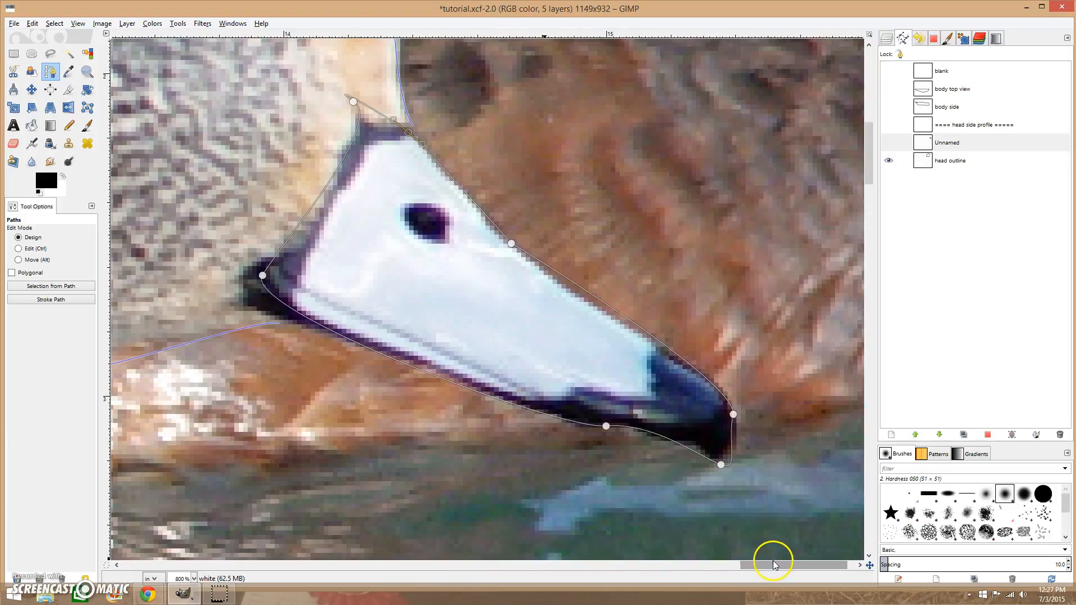
pyautogui.click(733, 438)
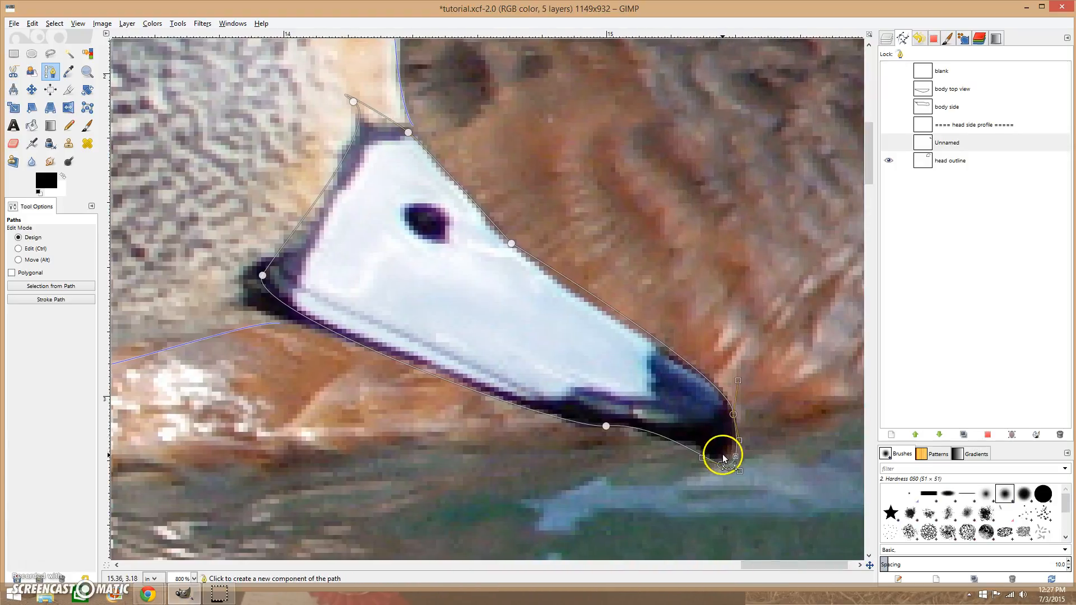
pyautogui.moveTo(721, 463); pyautogui.dragTo(726, 383)
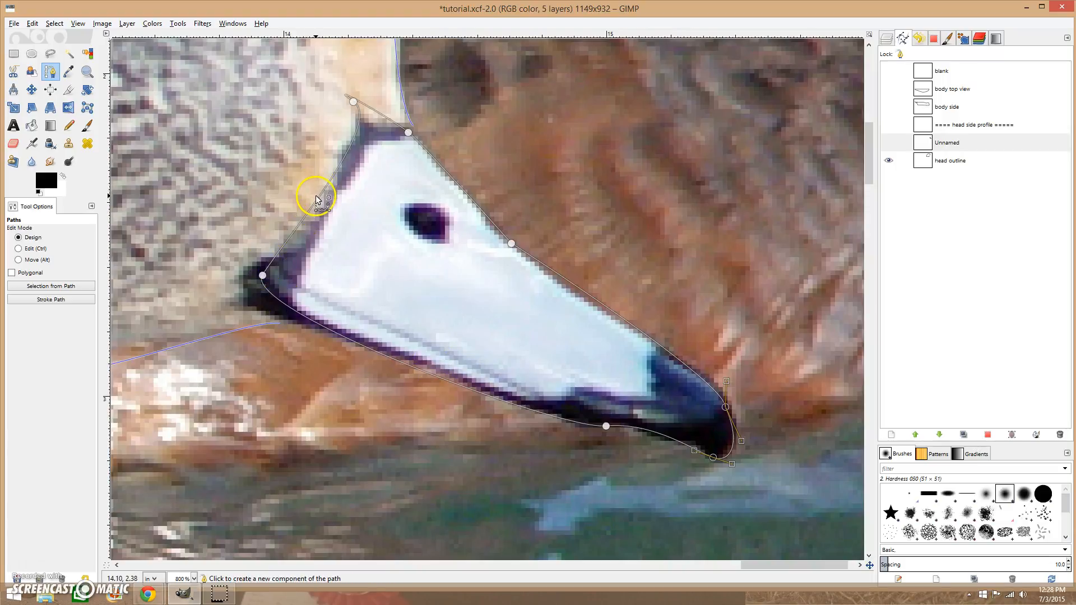
# Curve the bill path's rear edge along the dark base and fine-tune its rear corner, top corner, upper-edge and tip anchors.
pyautogui.moveTo(316, 198); pyautogui.dragTo(334, 221)
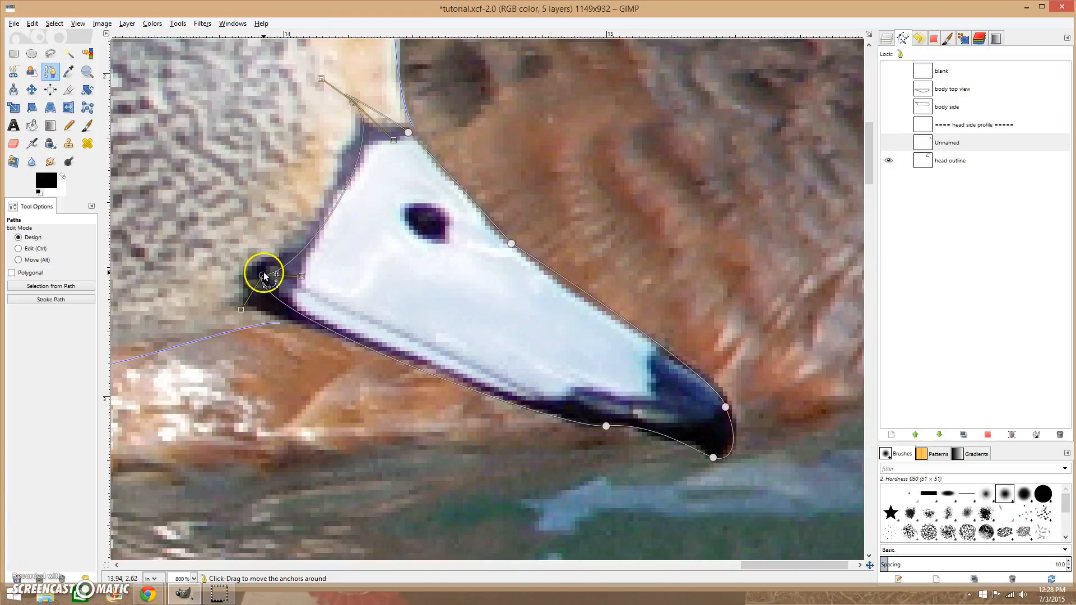
pyautogui.moveTo(408, 133); pyautogui.dragTo(407, 130)
pyautogui.moveTo(262, 276); pyautogui.dragTo(256, 267)
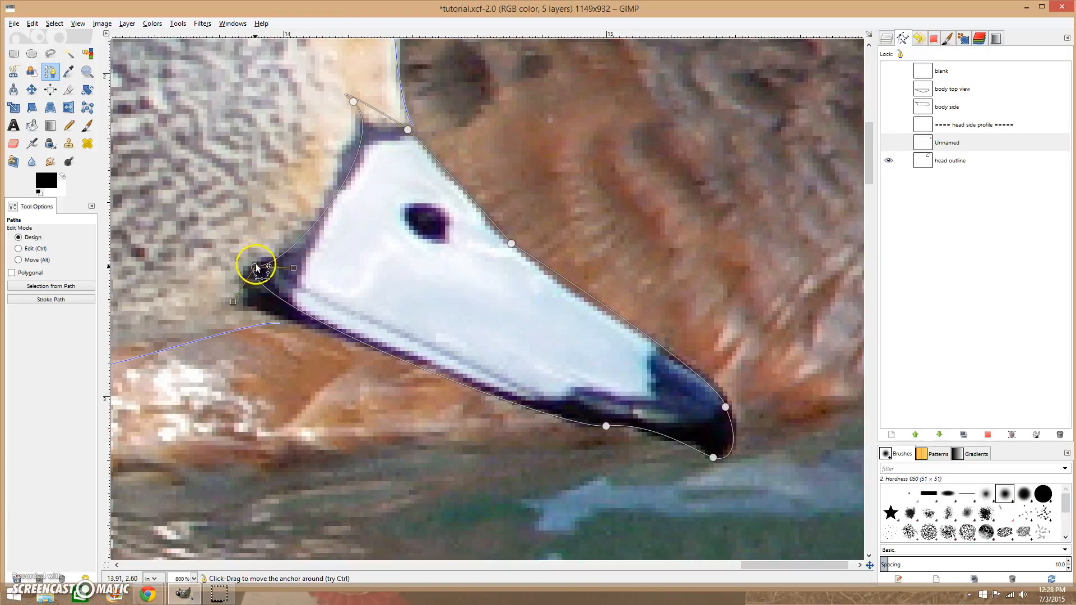
pyautogui.moveTo(329, 211); pyautogui.dragTo(329, 222)
pyautogui.moveTo(395, 153); pyautogui.dragTo(391, 181)
pyautogui.moveTo(390, 180); pyautogui.dragTo(387, 180)
pyautogui.click(408, 129)
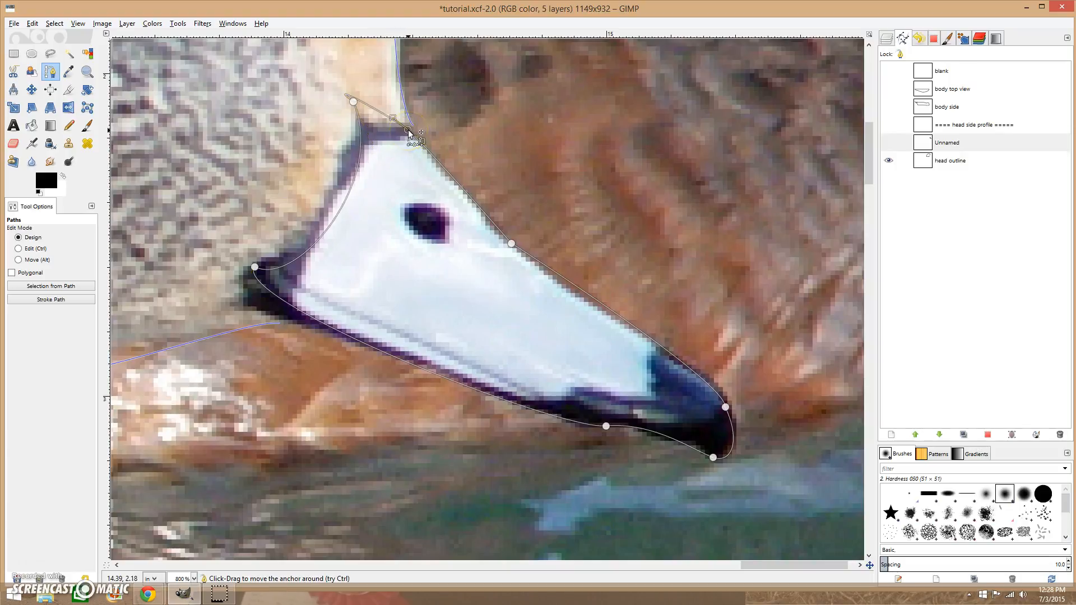
pyautogui.moveTo(511, 244); pyautogui.dragTo(512, 247)
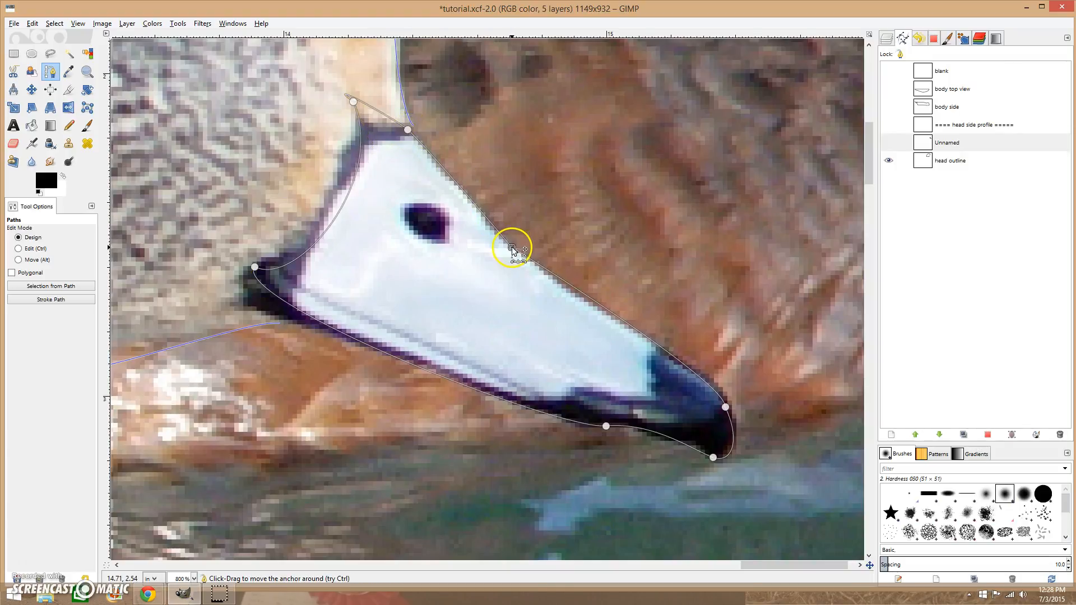
pyautogui.click(725, 408)
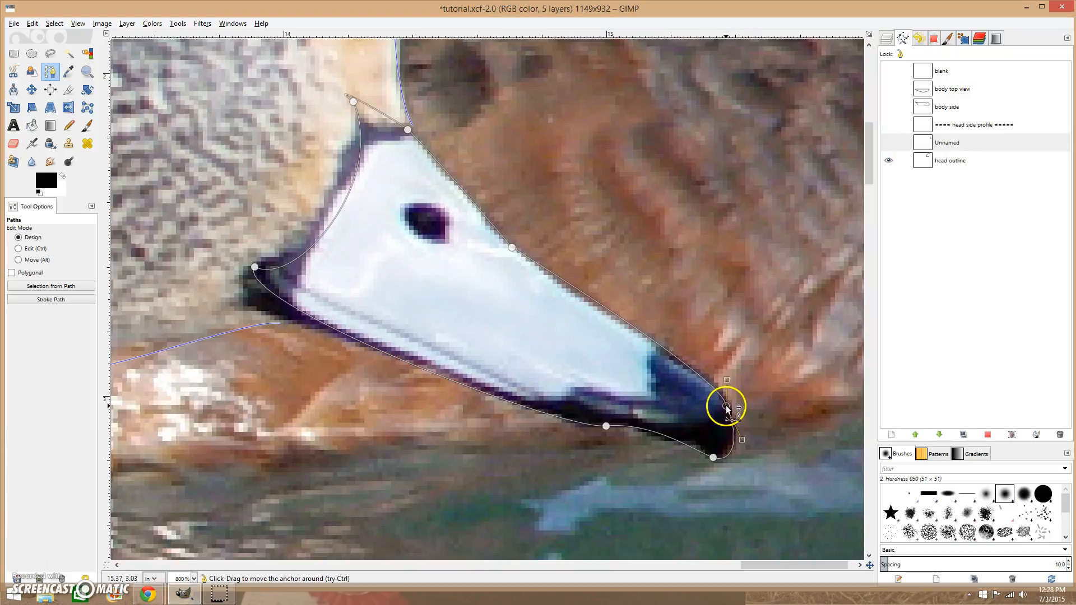
# Name the finished bill path "upper mandible".
pyautogui.doubleClick(955, 143)
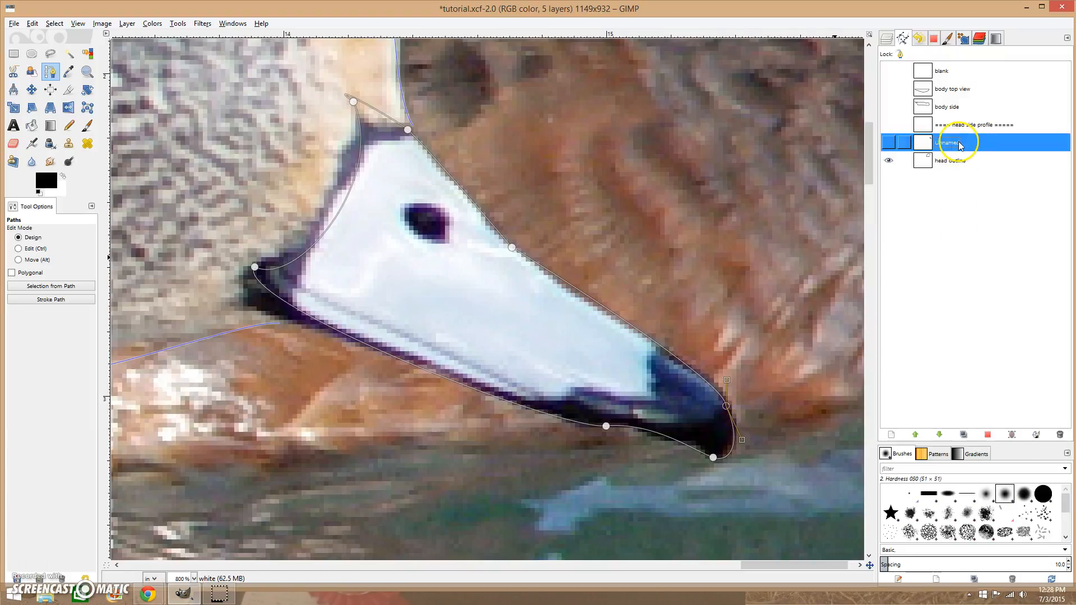
pyautogui.write('upper mandible')
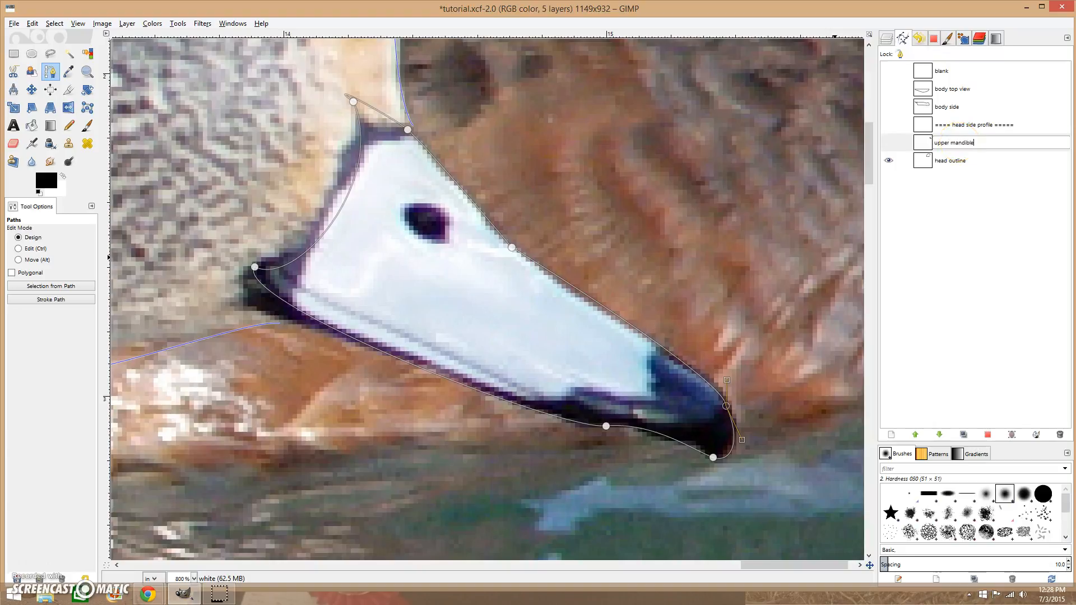
pyautogui.press('Return')
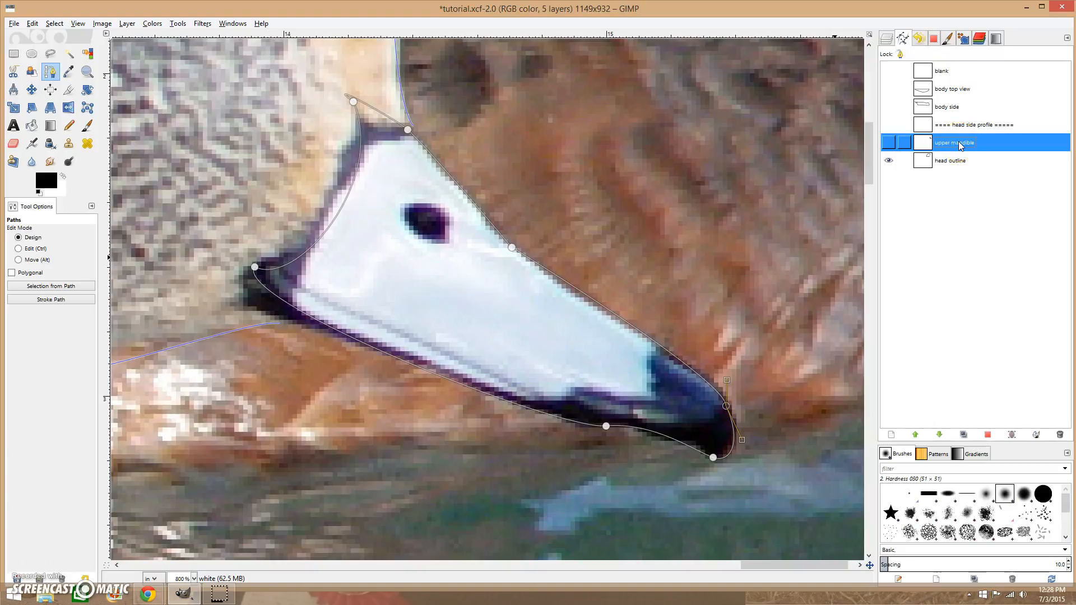
# Start a separate path at the eye's rear corner, curve it through the front corner and close it into a loop.
pyautogui.moveTo(758, 564); pyautogui.dragTo(674, 557)
pyautogui.scroll(5, 673, 491)
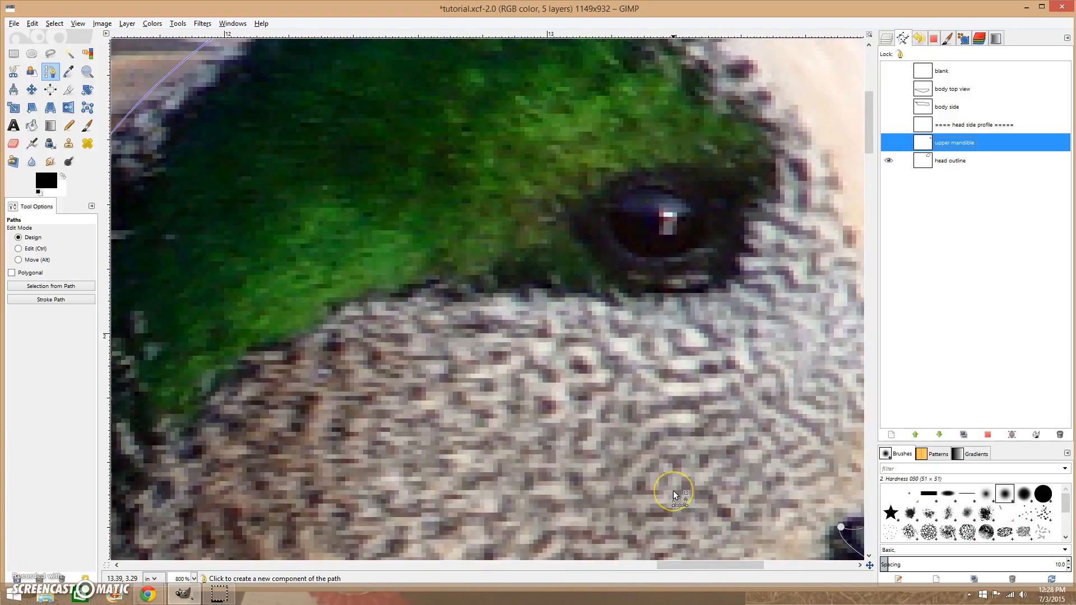
pyautogui.scroll(3, 673, 490)
pyautogui.press('Escape')
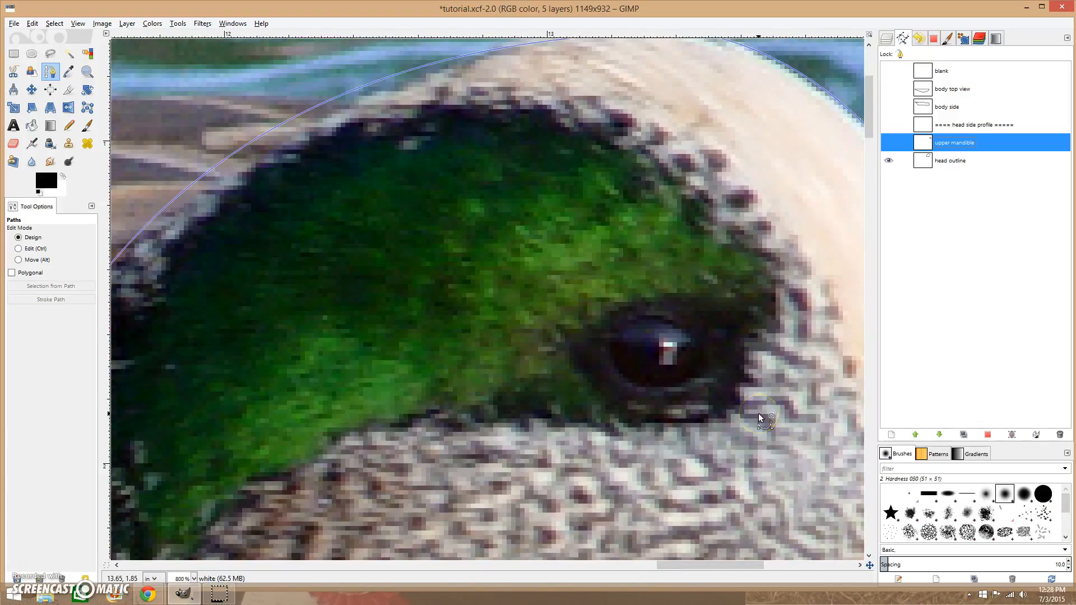
pyautogui.click(608, 343)
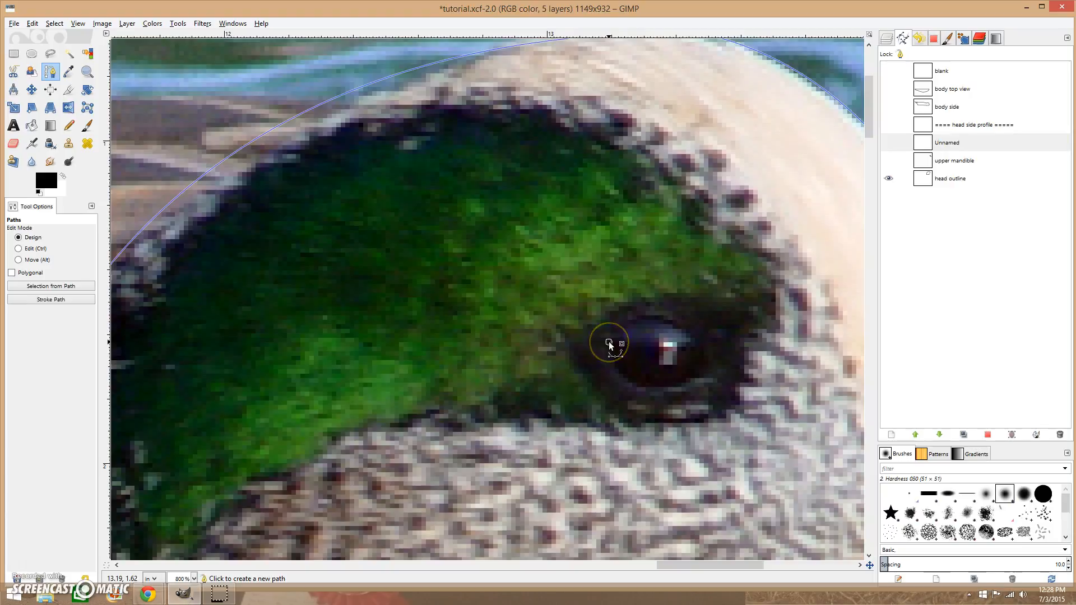
pyautogui.moveTo(699, 354); pyautogui.dragTo(732, 425)
pyautogui.press('ctrl')
pyautogui.moveTo(609, 342); pyautogui.dragTo(620, 368)
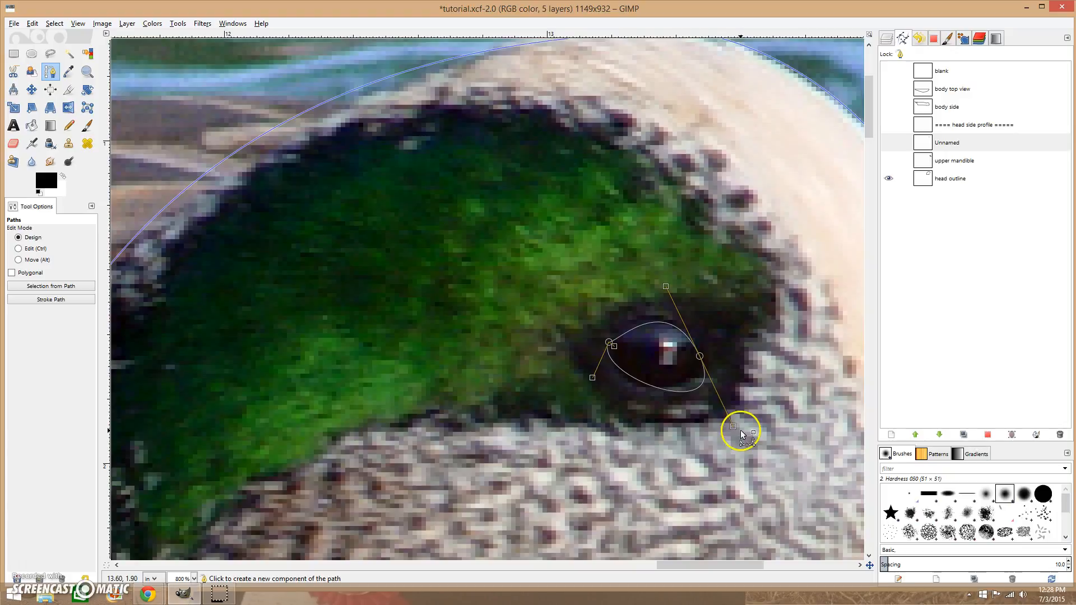
# Adjust the curve handles at both eye corners so the loop fits the eye's rounded outline.
pyautogui.moveTo(732, 425); pyautogui.dragTo(706, 408)
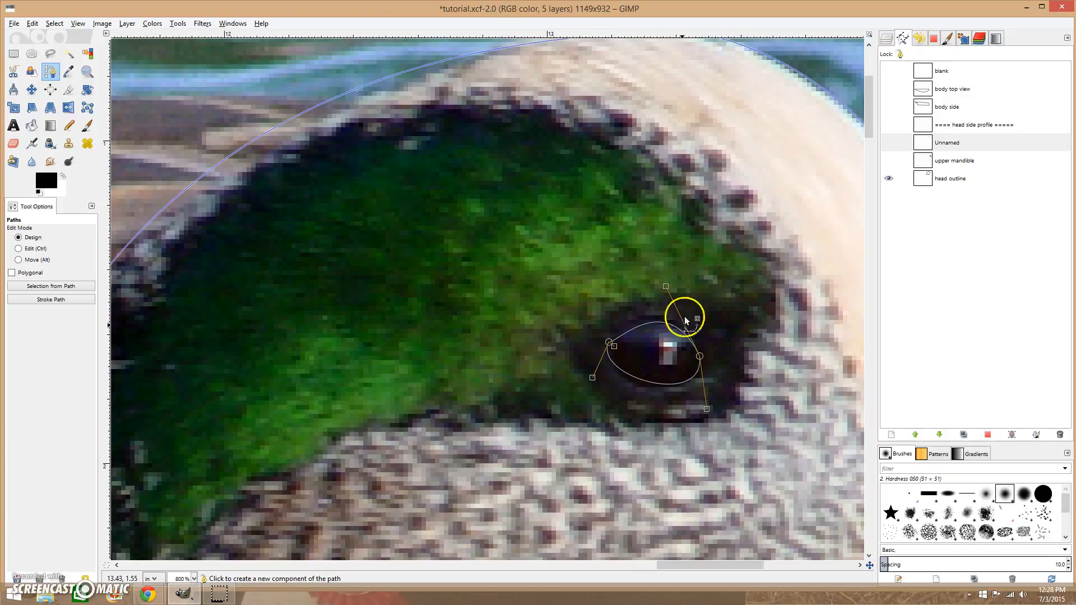
pyautogui.moveTo(667, 286)
pyautogui.mouseDown()
pyautogui.moveTo(675, 279)
pyautogui.moveTo(674, 290)
pyautogui.mouseUp()
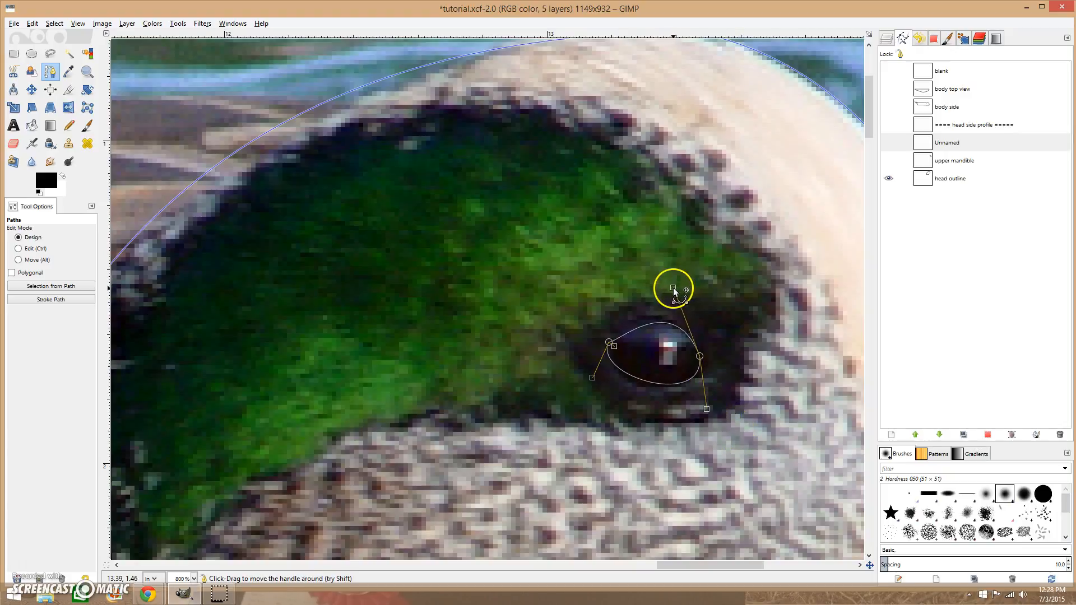
pyautogui.moveTo(614, 347); pyautogui.dragTo(599, 337)
pyautogui.moveTo(592, 378)
pyautogui.mouseDown()
pyautogui.moveTo(606, 385)
pyautogui.moveTo(600, 390)
pyautogui.mouseUp()
pyautogui.moveTo(706, 408); pyautogui.dragTo(699, 401)
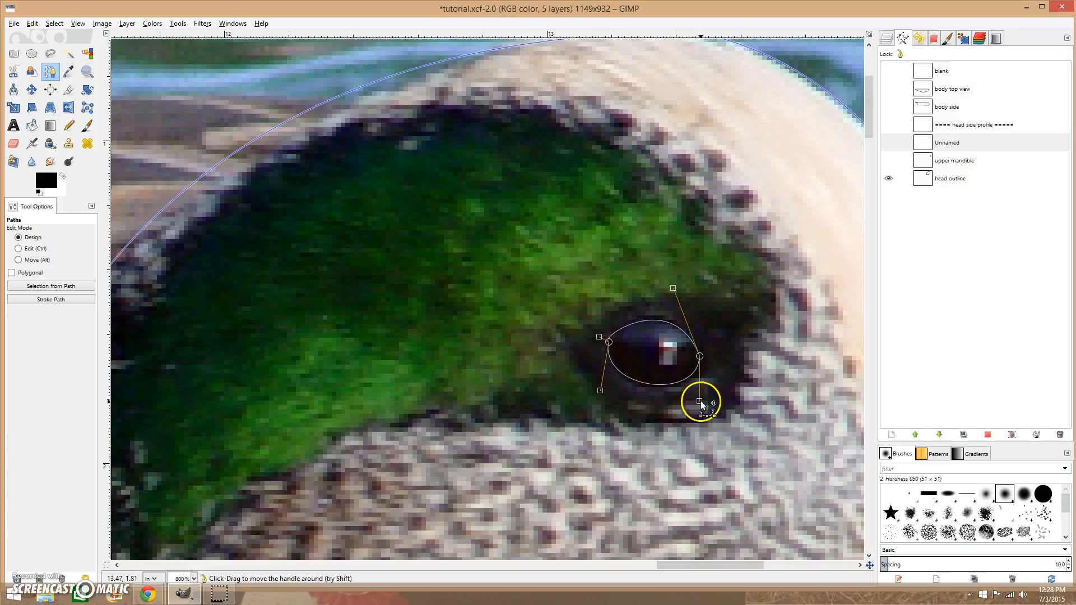
pyautogui.moveTo(674, 289); pyautogui.dragTo(680, 288)
# Name the eye outline path "eye".
pyautogui.doubleClick(972, 143)
pyautogui.write('eye')
pyautogui.press('Return')
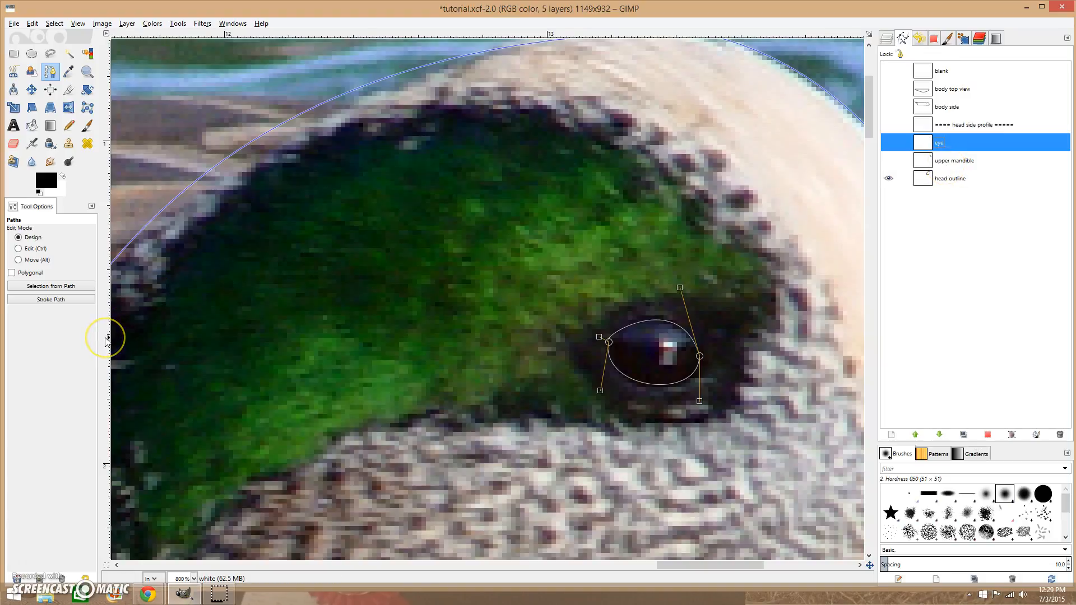
# Place a horizontal guide through the eye's centre and vertical guides at its centre and front edge, and turn on guide display.
pyautogui.moveTo(106, 342); pyautogui.dragTo(252, 338)
pyautogui.moveTo(592, 339); pyautogui.dragTo(687, 352)
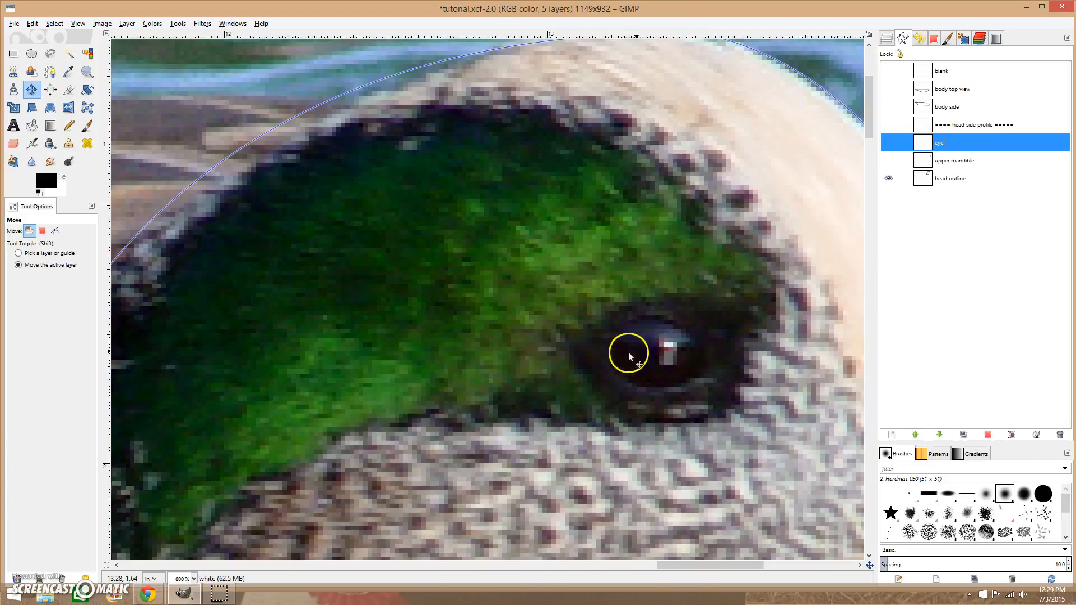
pyautogui.click(77, 24)
pyautogui.click(137, 155)
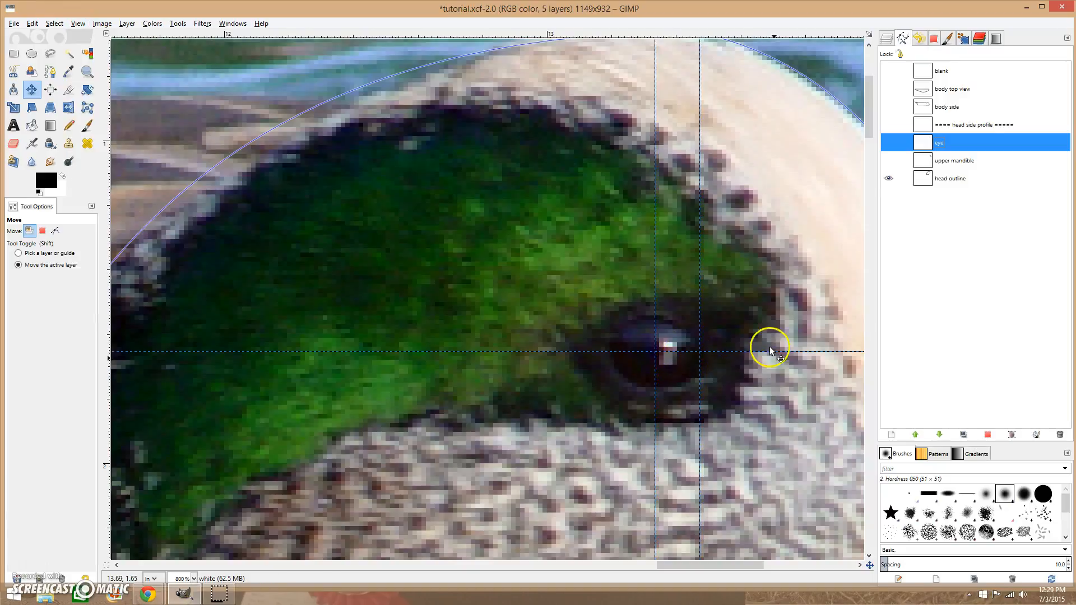
pyautogui.scroll(-10, 749, 331)
pyautogui.scroll(8, 750, 330)
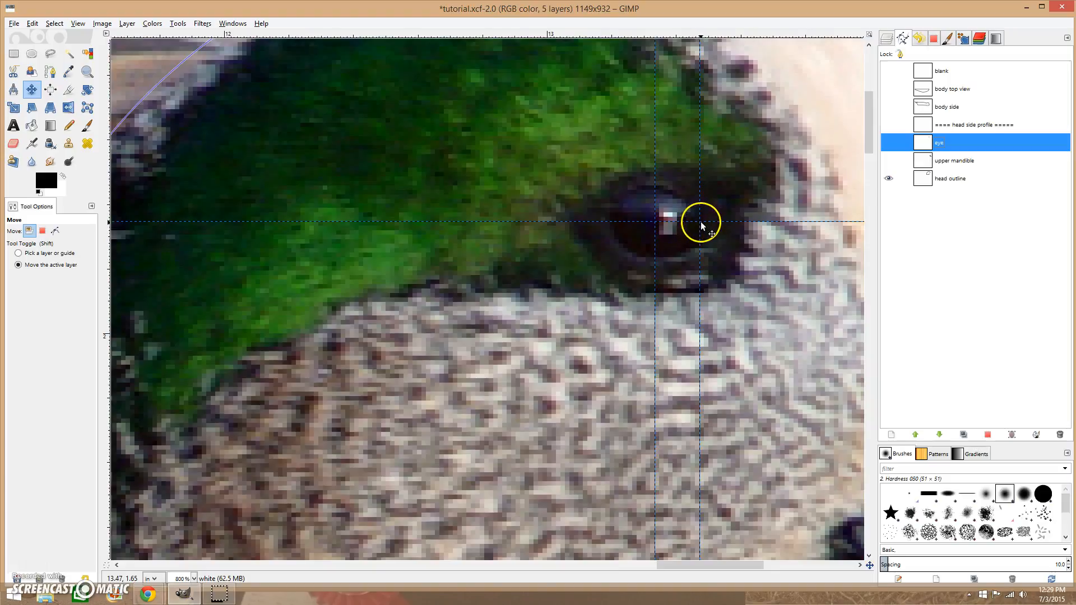
pyautogui.scroll(-3, 716, 379)
pyautogui.scroll(-5, 717, 379)
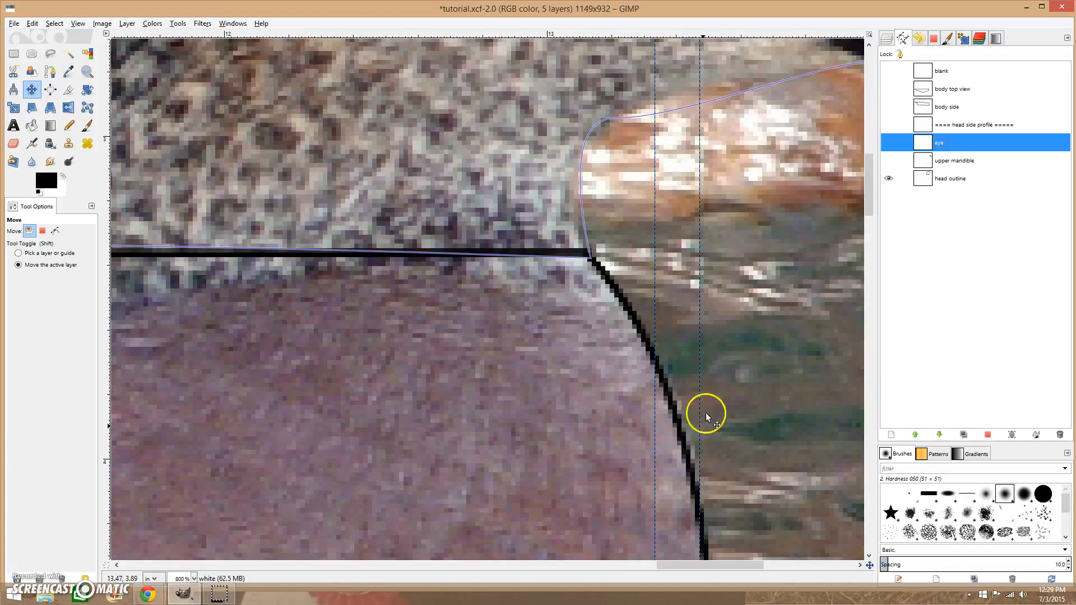
pyautogui.scroll(8, 705, 412)
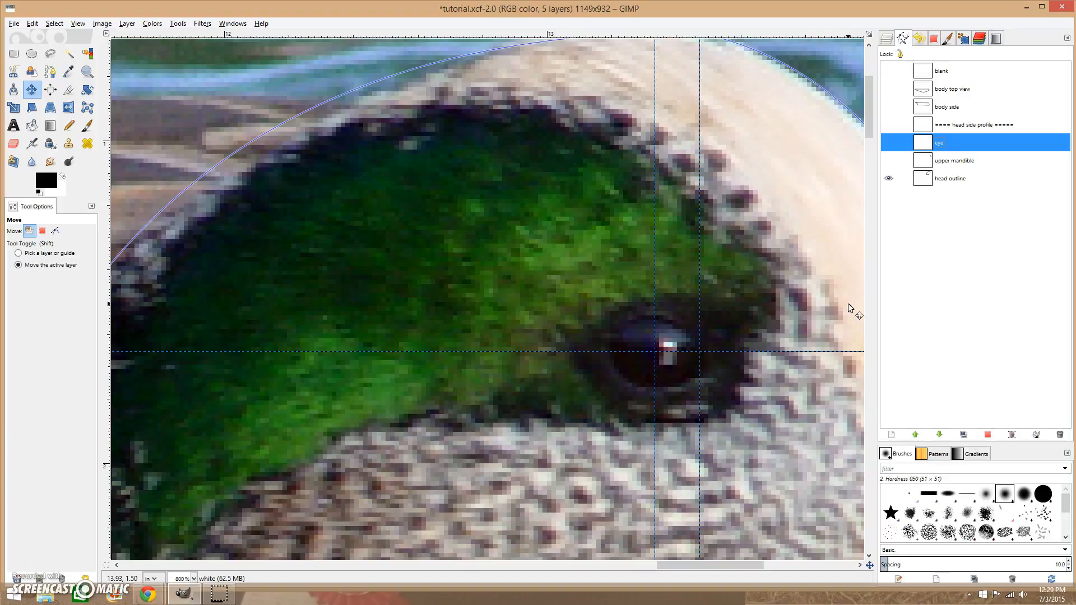
# Start a new path with a short straight vertical segment along the guide through the eye's centre.
pyautogui.press('b')
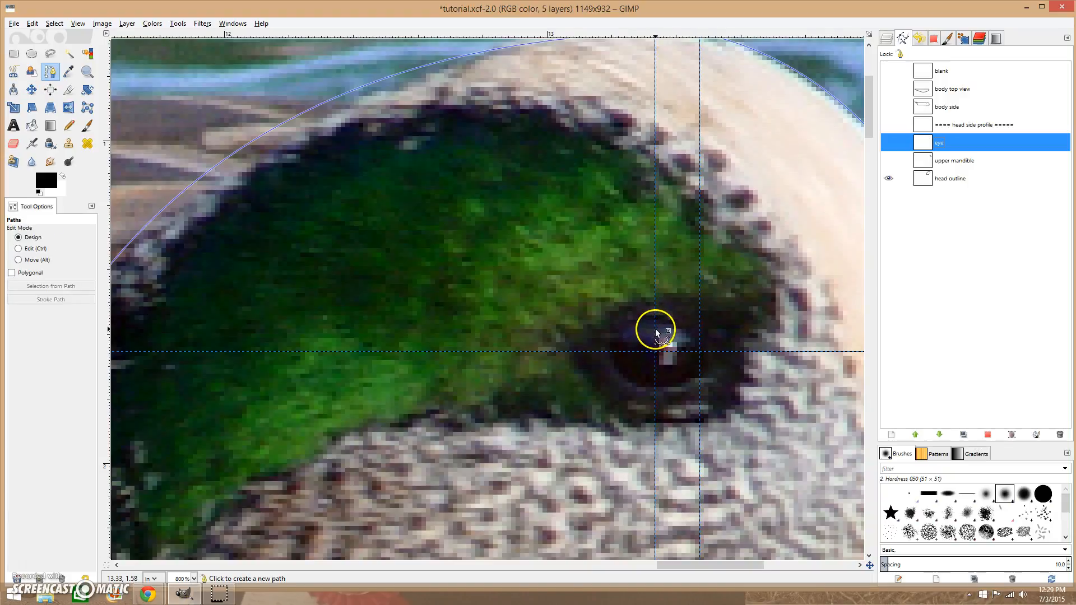
pyautogui.click(655, 330)
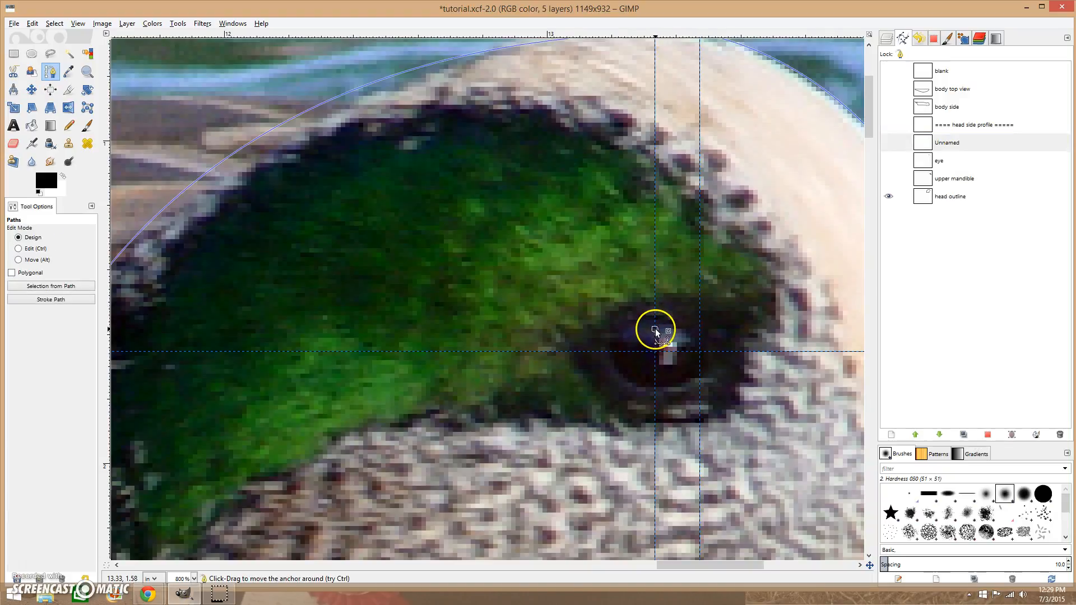
pyautogui.click(655, 374)
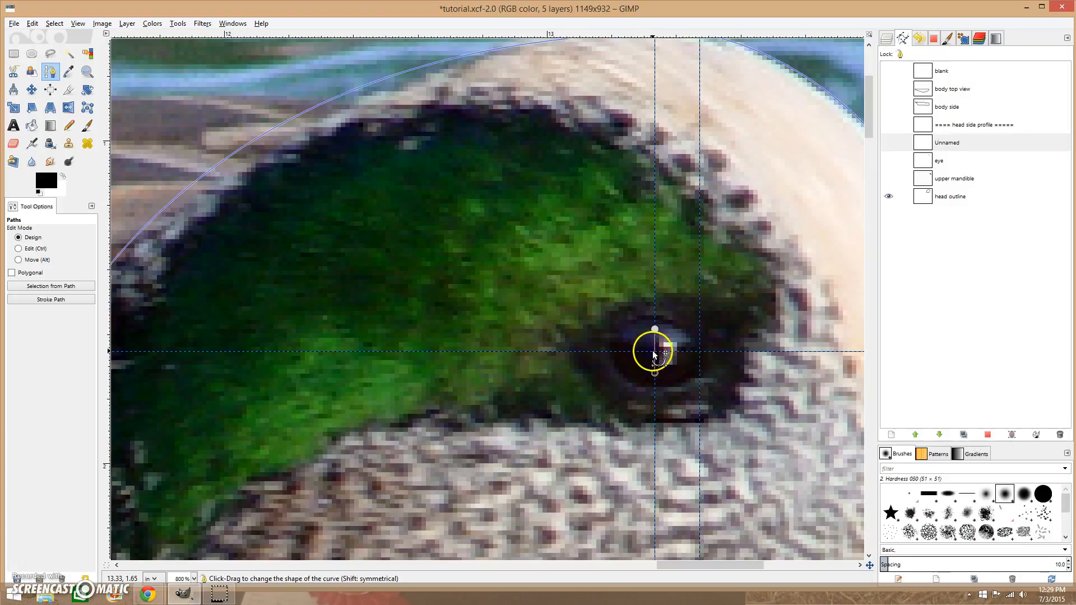
pyautogui.moveTo(653, 354); pyautogui.dragTo(676, 353)
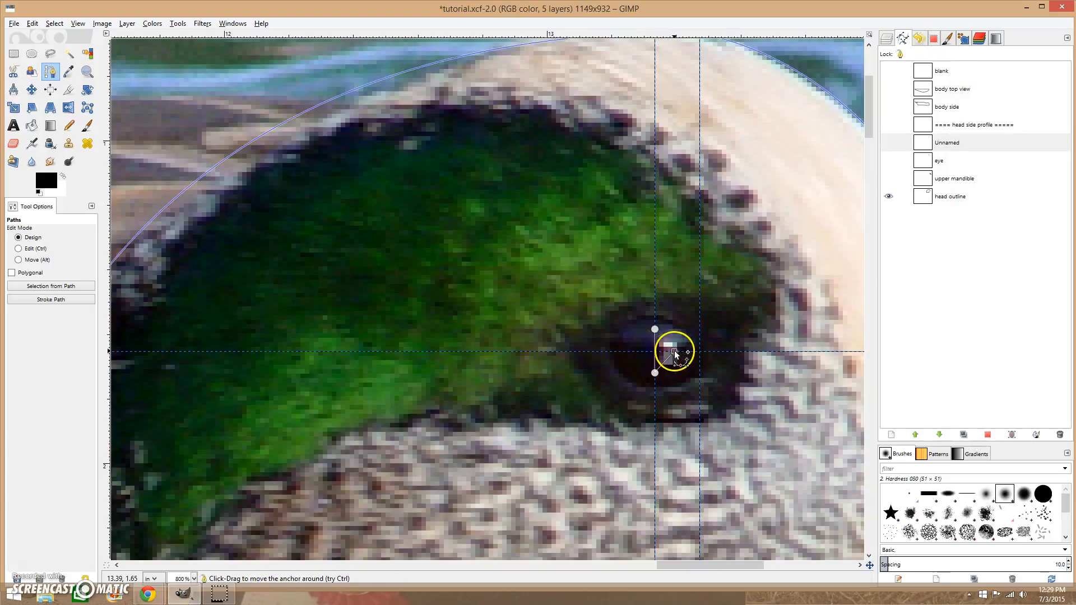
pyautogui.click(633, 352)
pyautogui.press('ctrl')
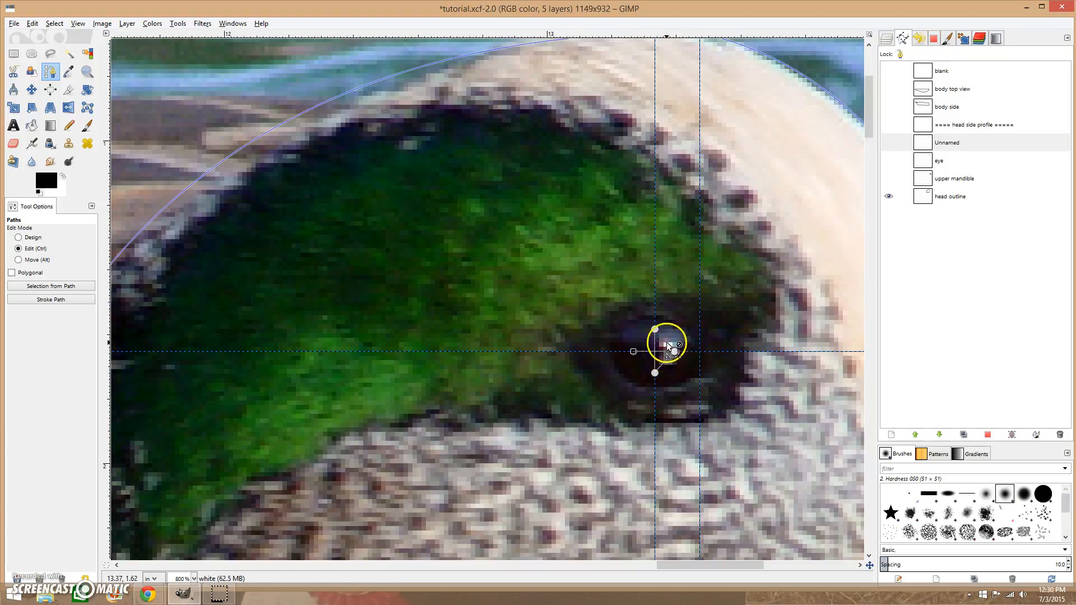
pyautogui.hotkey('ctrl', 'z')
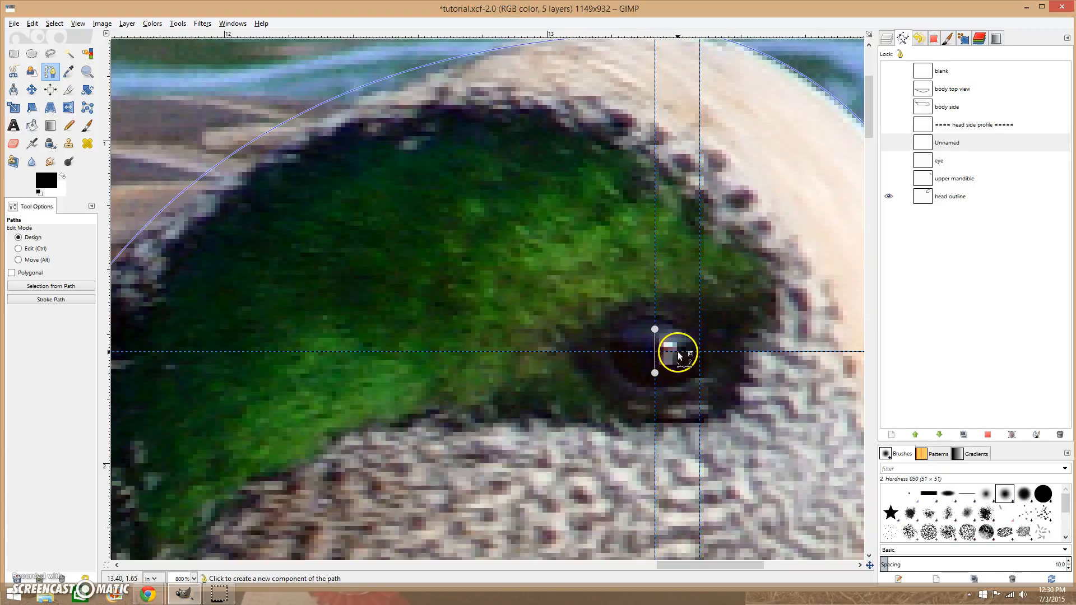
# Add a separate horizontal segment crossing the vertical one along the horizontal guide, and name the path "pupil".
pyautogui.moveTo(678, 354); pyautogui.dragTo(626, 353)
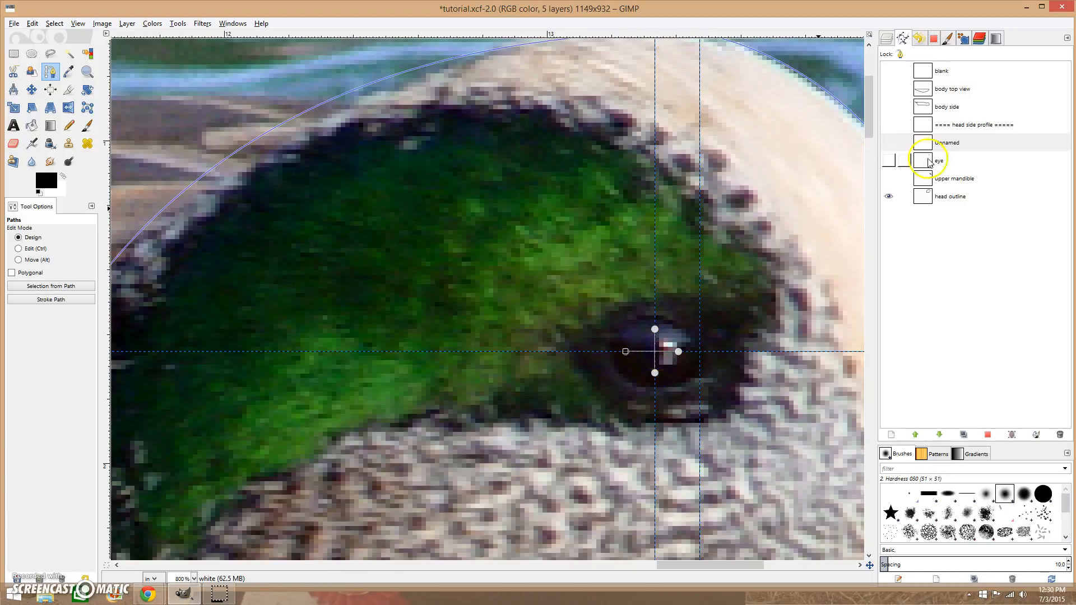
pyautogui.doubleClick(953, 143)
pyautogui.write('pupil')
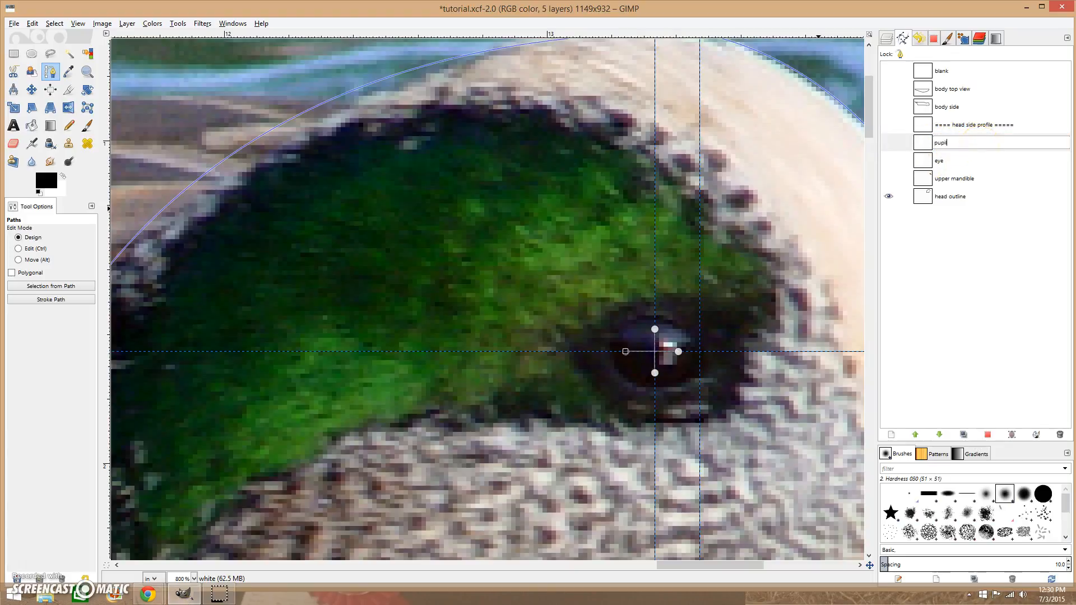
pyautogui.press('Return')
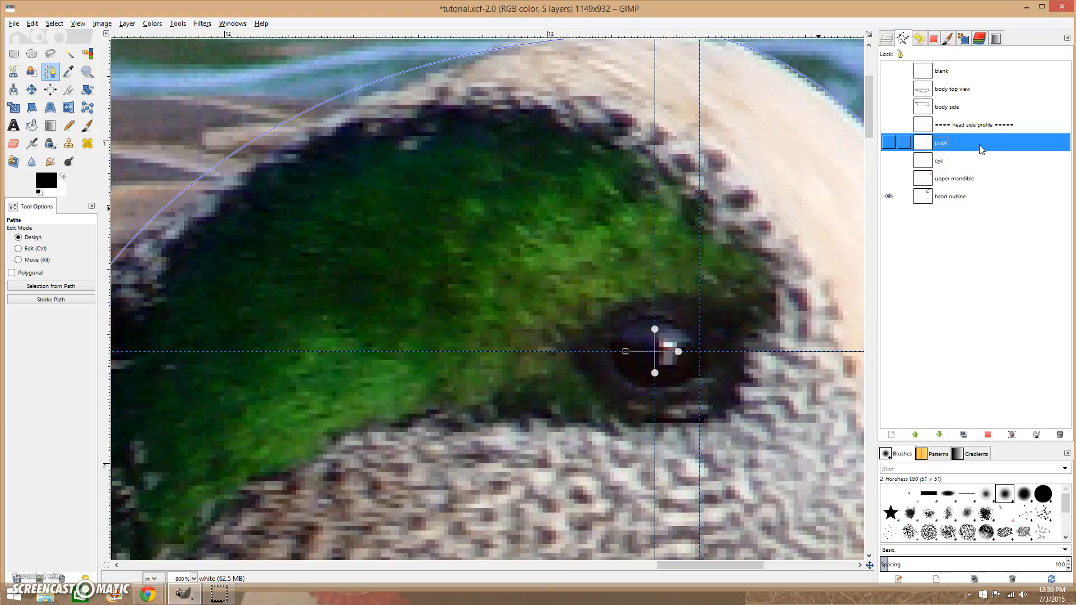
pyautogui.scroll(-3, 738, 476)
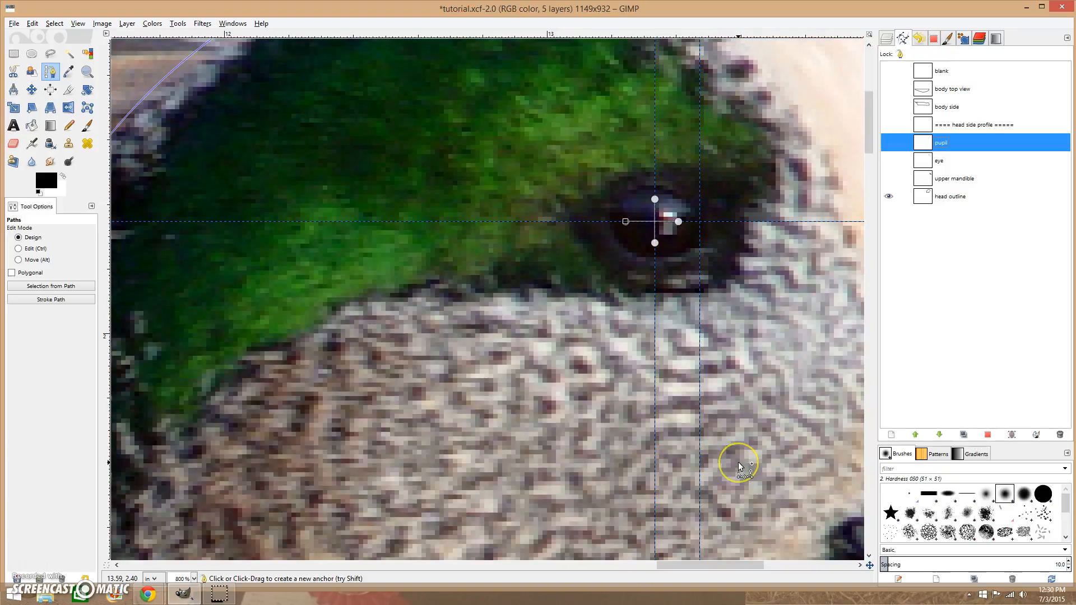
pyautogui.scroll(-3, 738, 462)
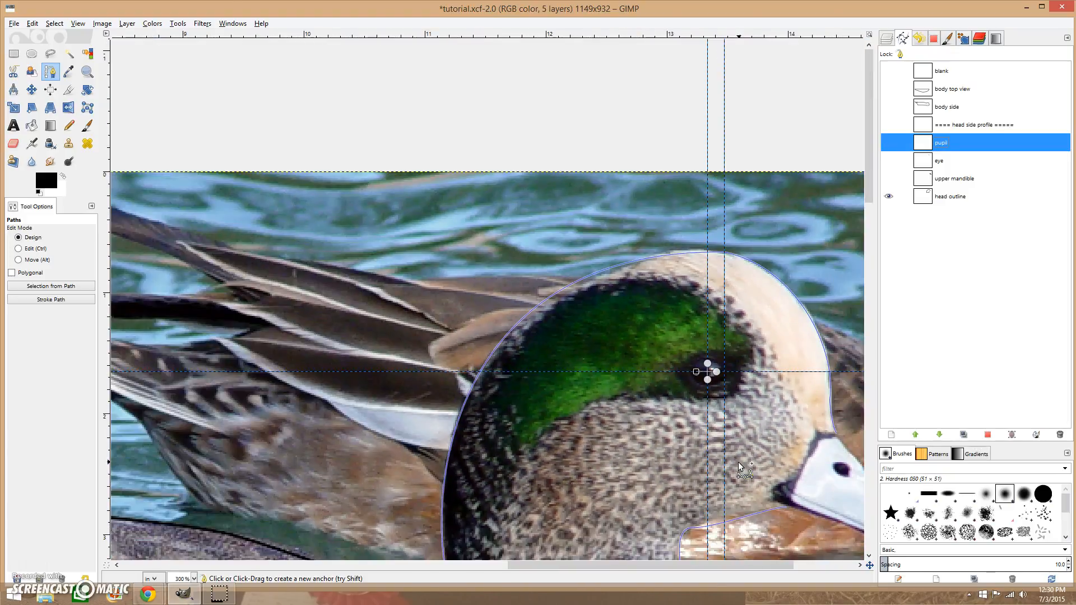
# Show the eye and upper mandible paths alongside the head outline.
pyautogui.moveTo(704, 565); pyautogui.dragTo(745, 565)
pyautogui.click(889, 160)
pyautogui.click(888, 178)
# Trace the lower mandible as a new path from the bill's rear corner, curving around its dark base and forward along its underside.
pyautogui.scroll(-5, 783, 254)
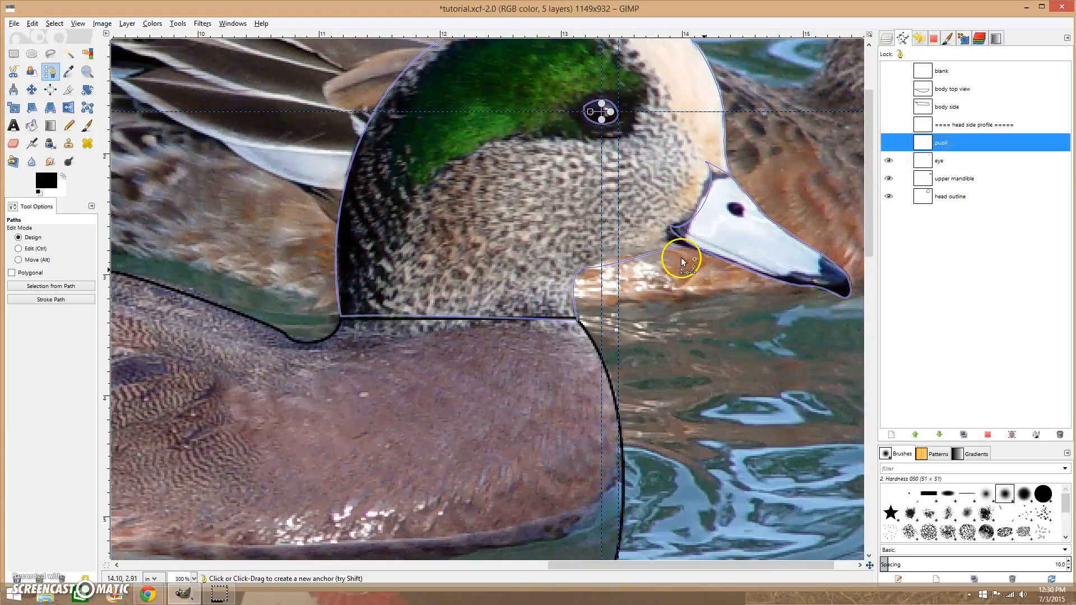
pyautogui.scroll(3, 706, 257)
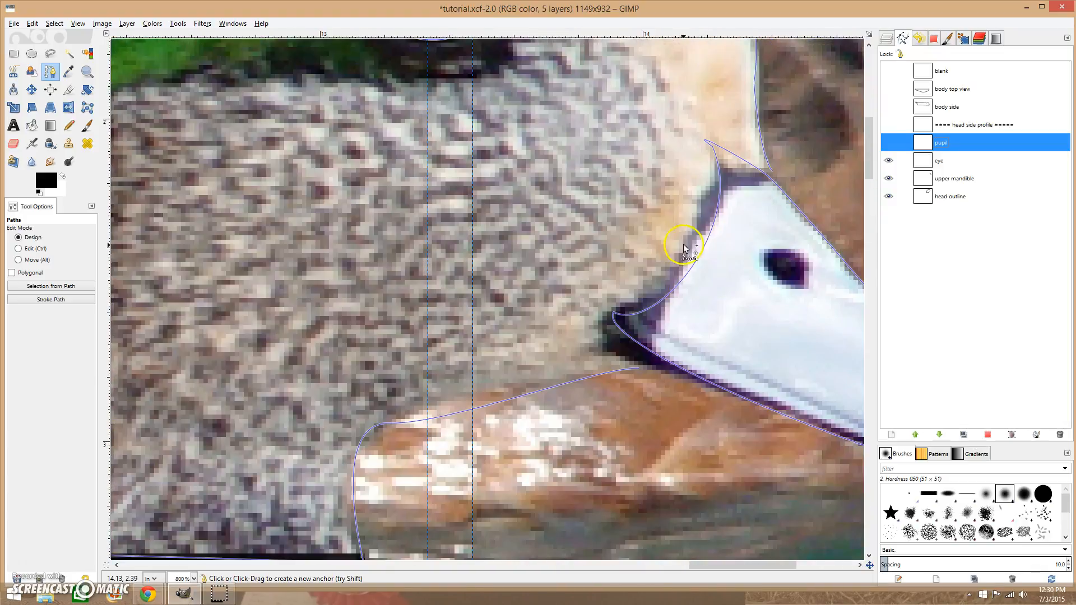
pyautogui.press('b')
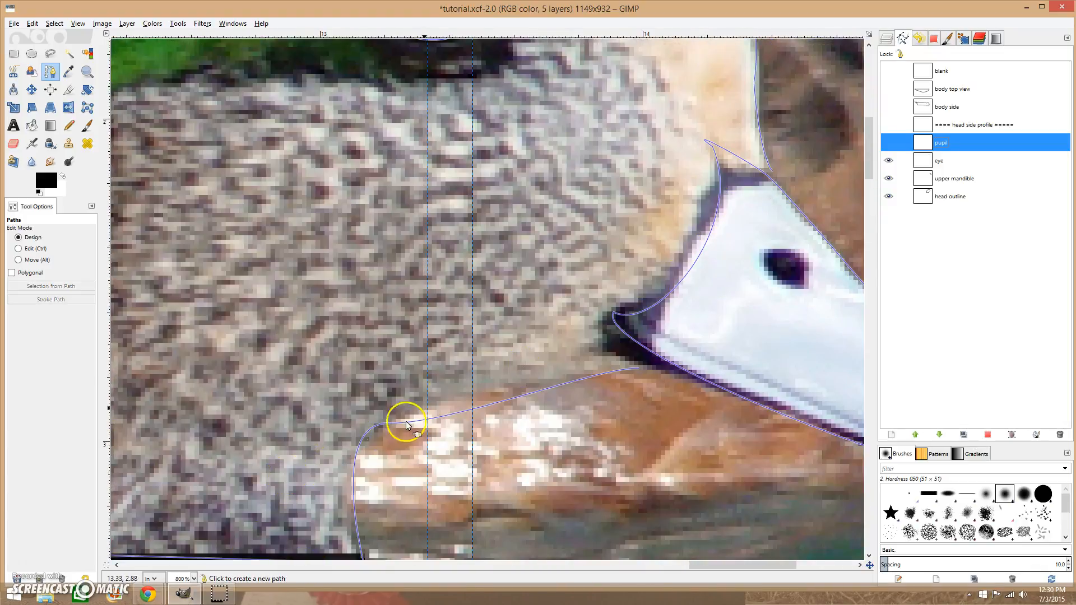
pyautogui.click(607, 316)
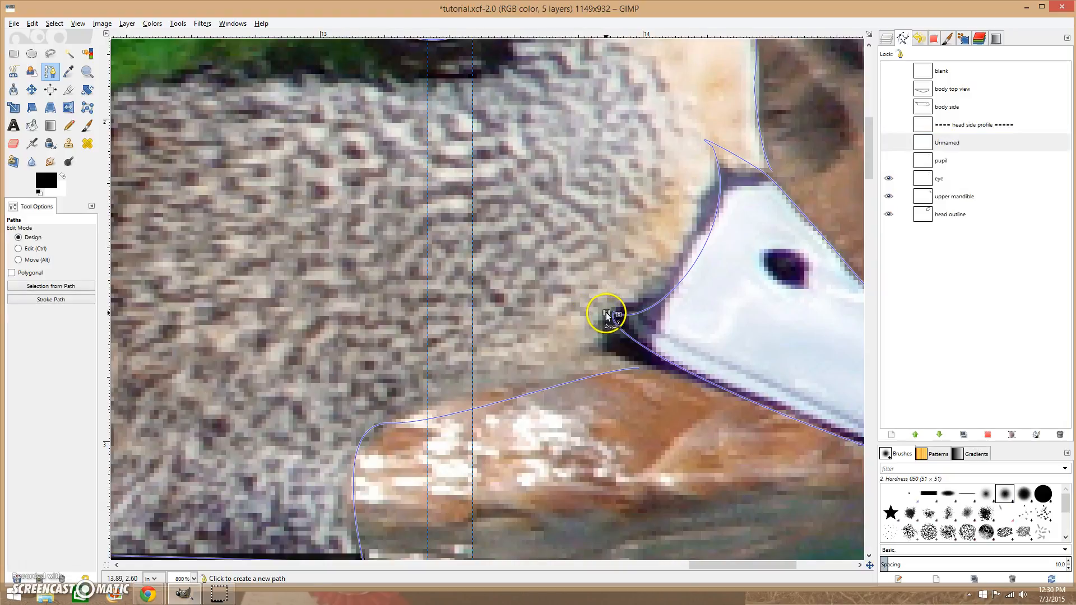
pyautogui.moveTo(612, 355); pyautogui.dragTo(636, 364)
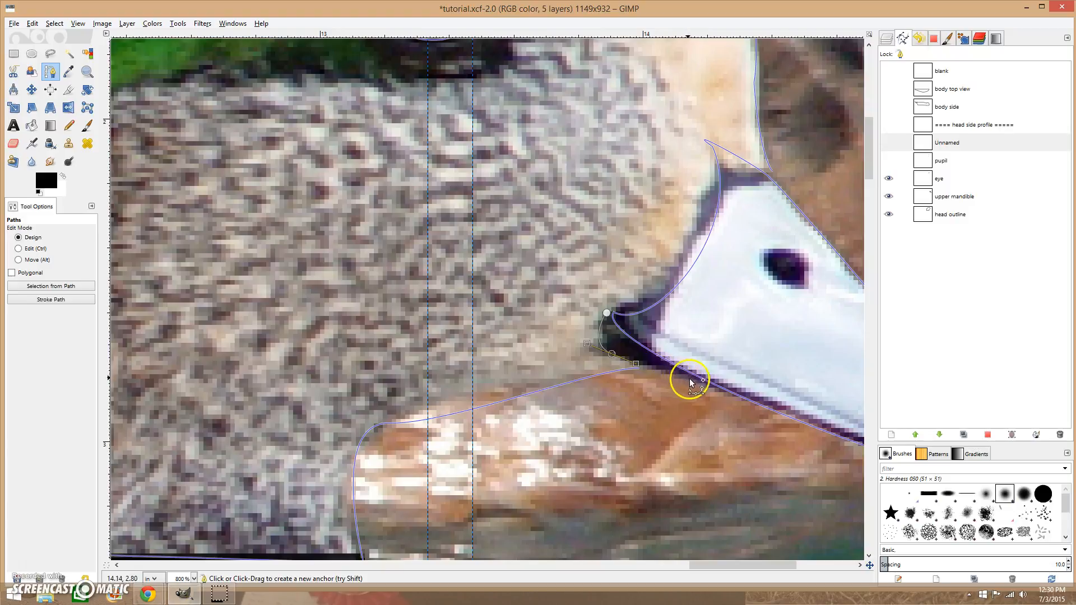
pyautogui.click(733, 395)
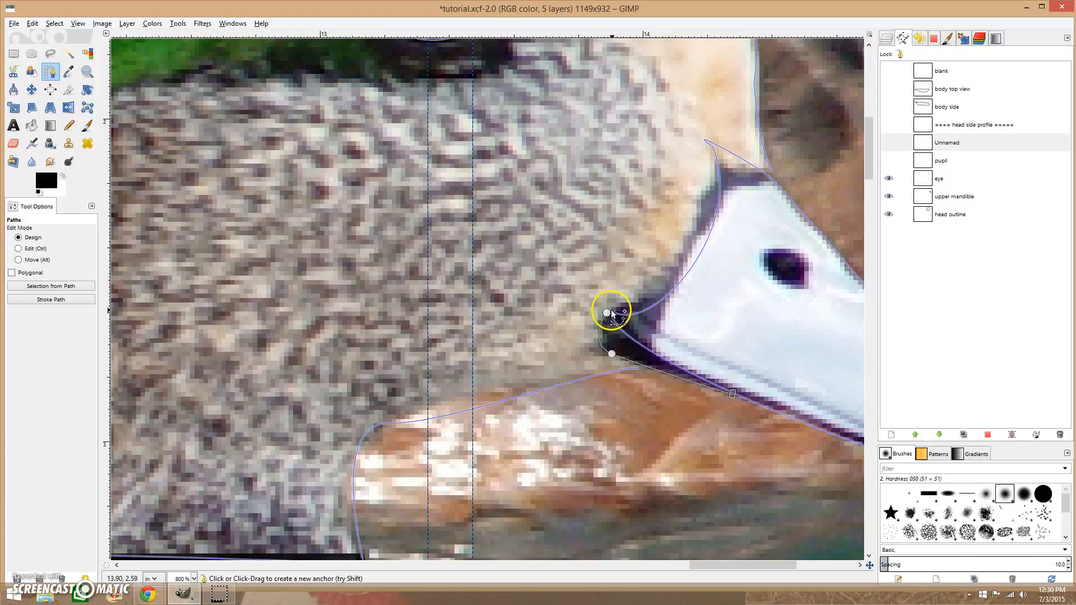
pyautogui.moveTo(607, 313); pyautogui.dragTo(600, 316)
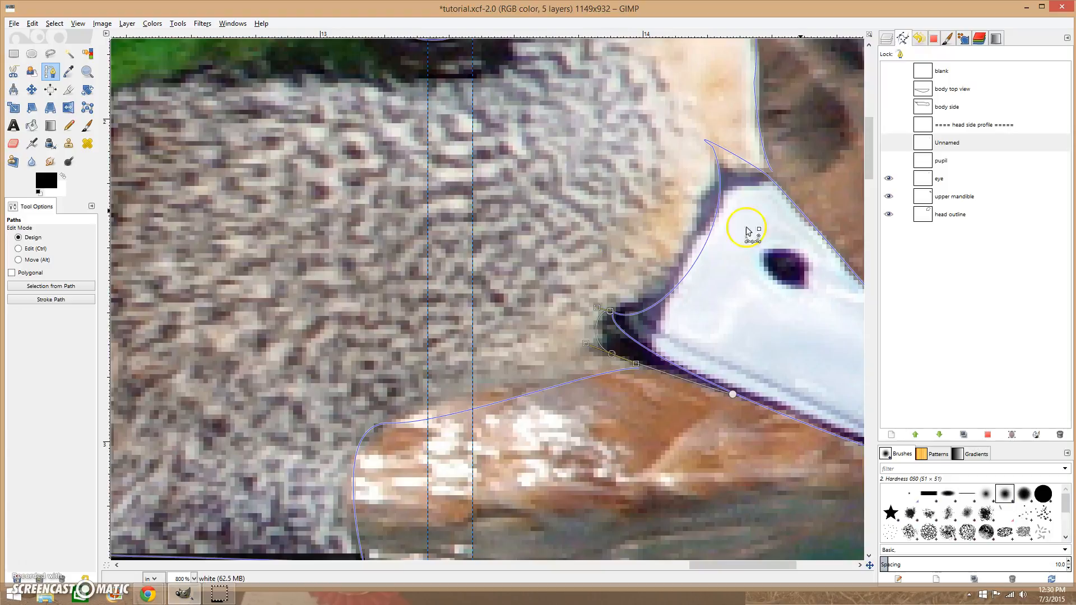
# Name the new bill path "lower mandible".
pyautogui.doubleClick(950, 148)
pyautogui.press('BackSpace')
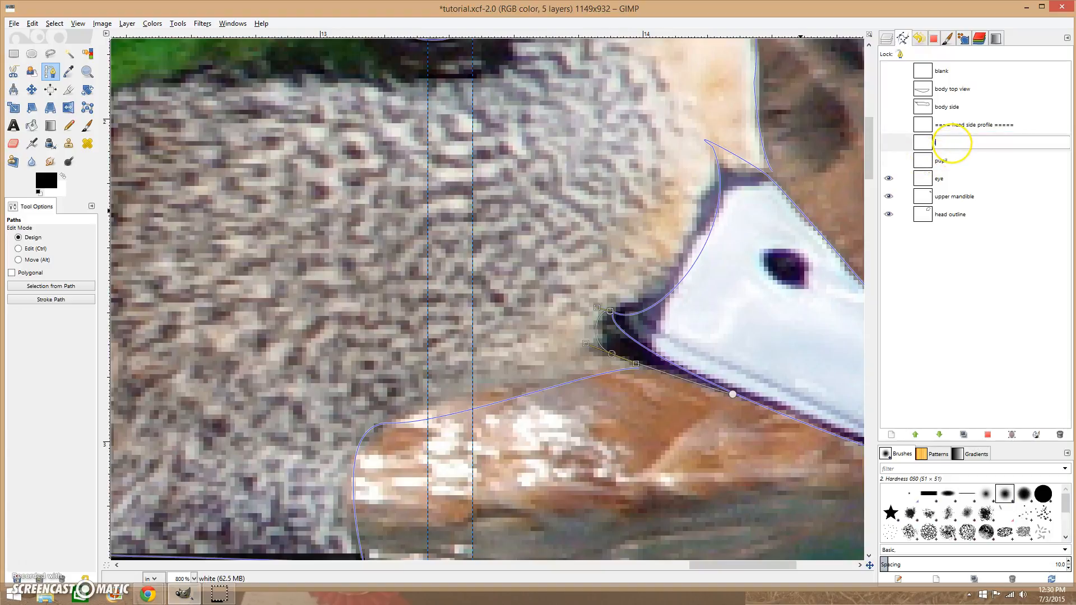
pyautogui.write('lower mandible')
pyautogui.press('Return')
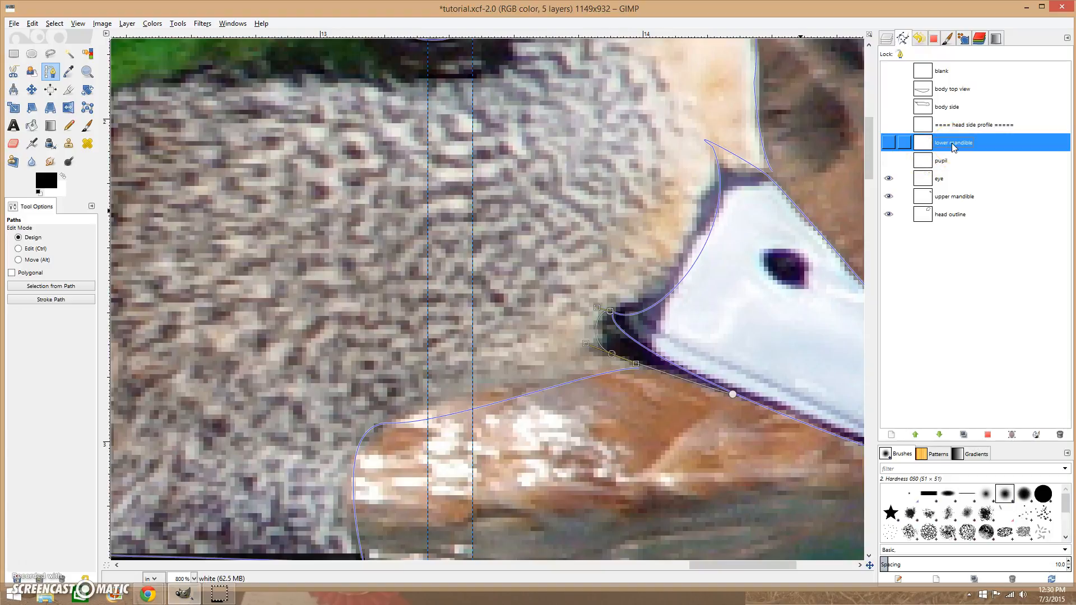
# Review the traced head outline, eye and mandible paths against the reference photo, close up and over the whole head.
pyautogui.moveTo(869, 139); pyautogui.dragTo(869, 107)
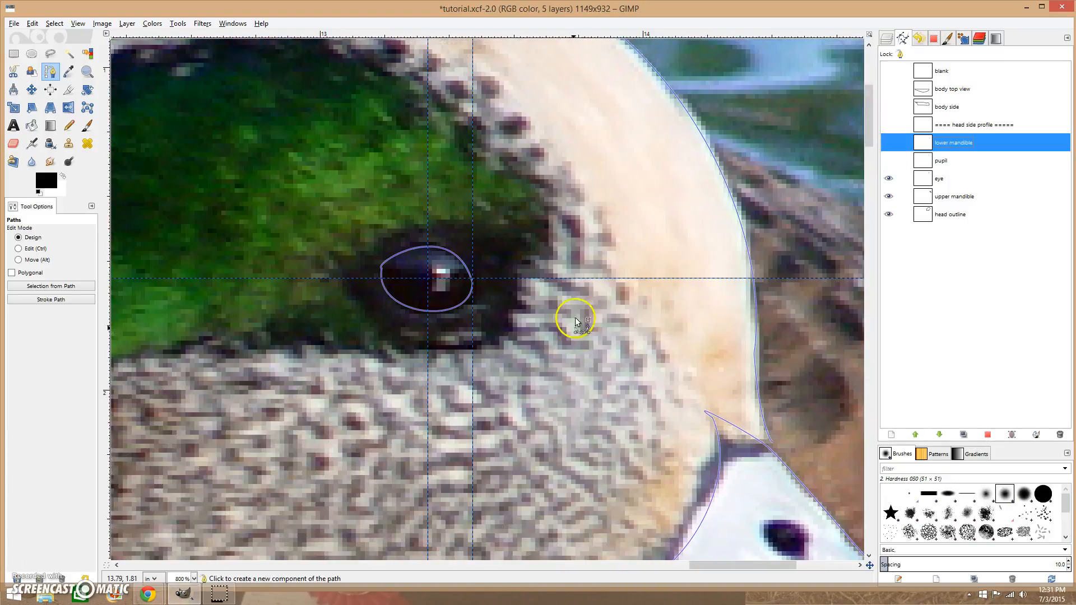
pyautogui.scroll(-5, 606, 291)
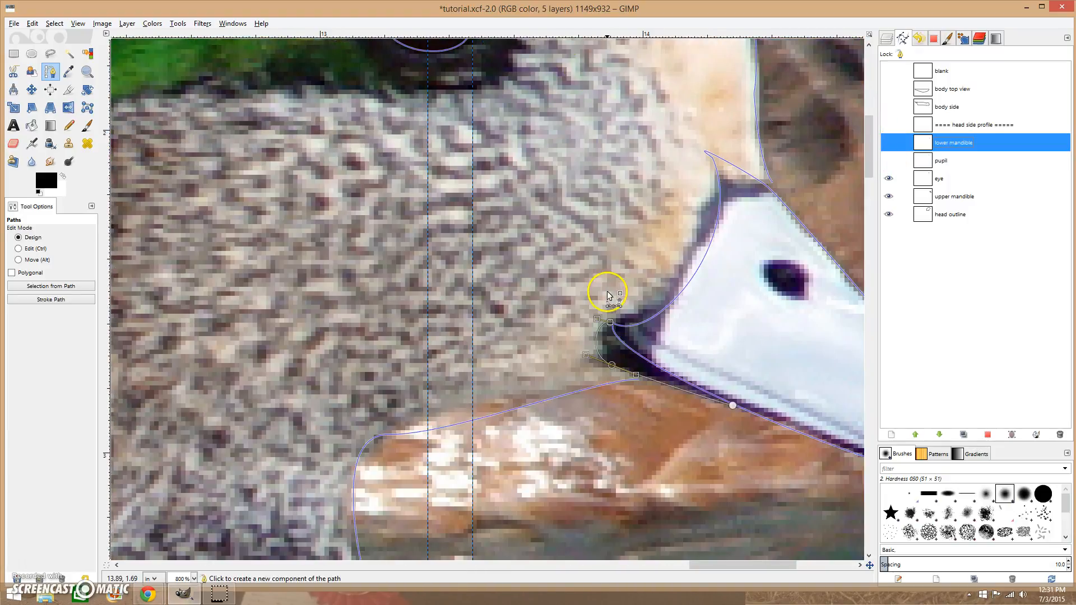
pyautogui.scroll(-4, 293, 315)
pyautogui.scroll(-1, 292, 319)
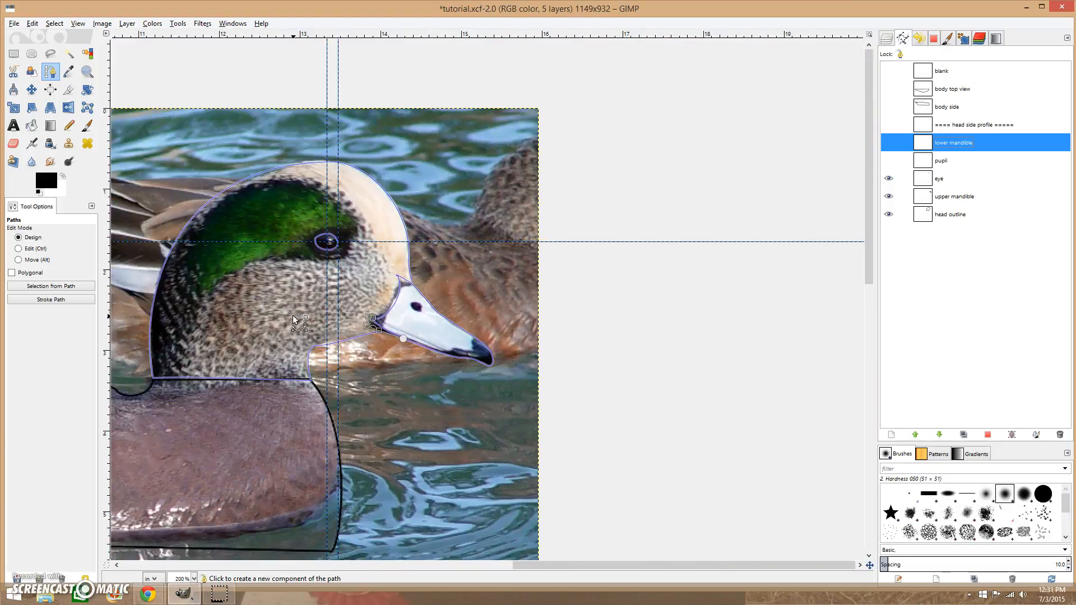
pyautogui.moveTo(557, 565); pyautogui.dragTo(489, 557)
pyautogui.click(710, 335)
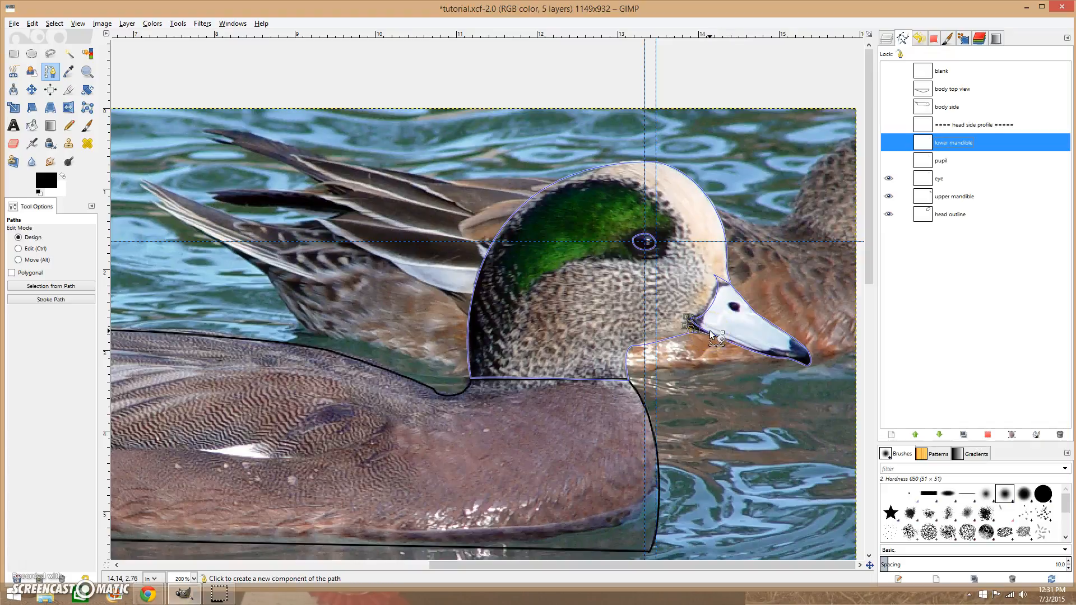
pyautogui.click(645, 242)
pyautogui.click(574, 322)
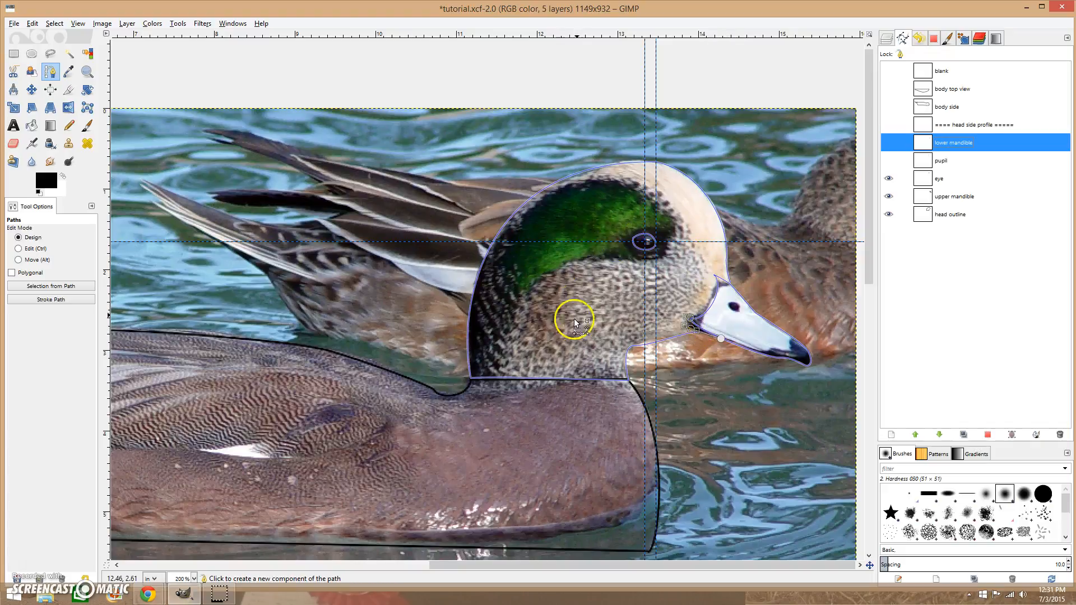
# Save the image with its traced paths to the existing tutorial.xcf file.
pyautogui.hotkey('ctrl', 's')
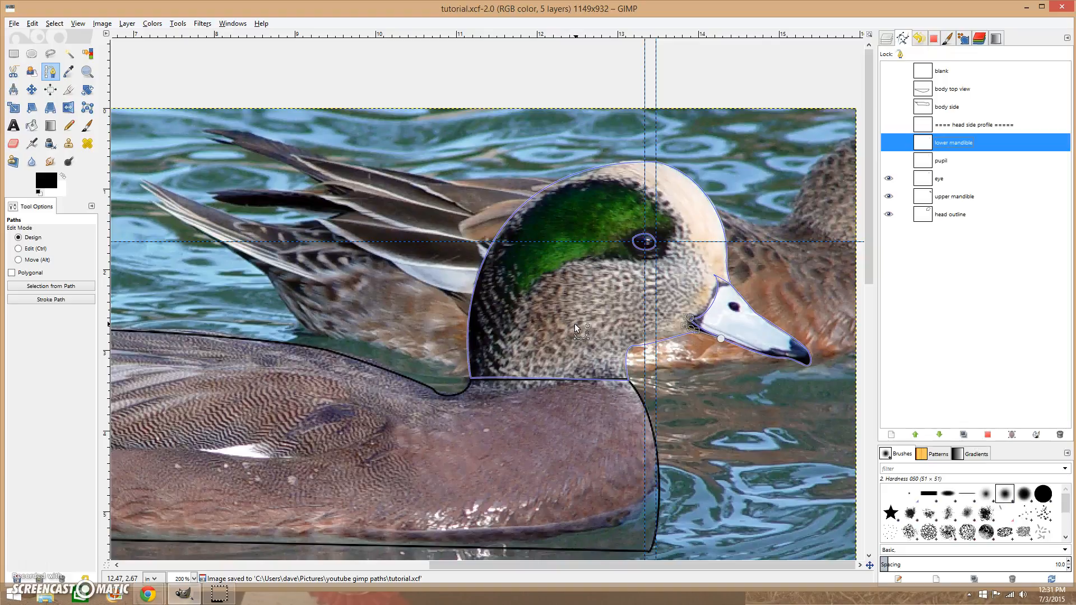
pyautogui.click(625, 314)
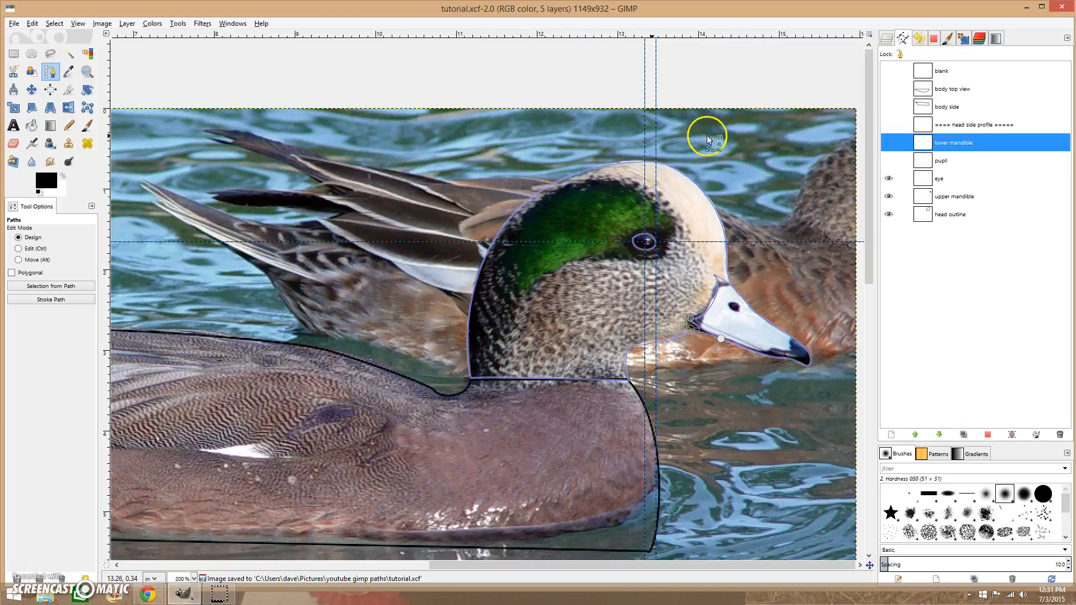